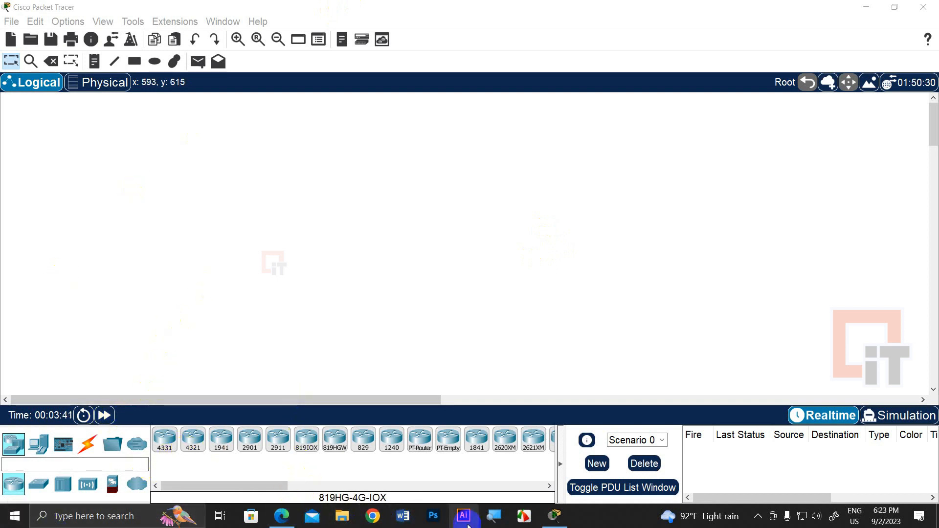
click(500, 520)
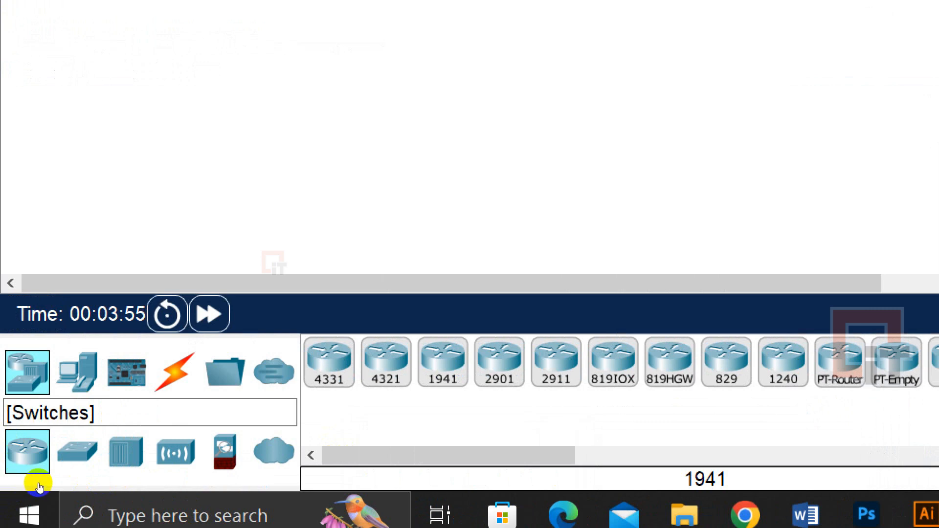
click(74, 455)
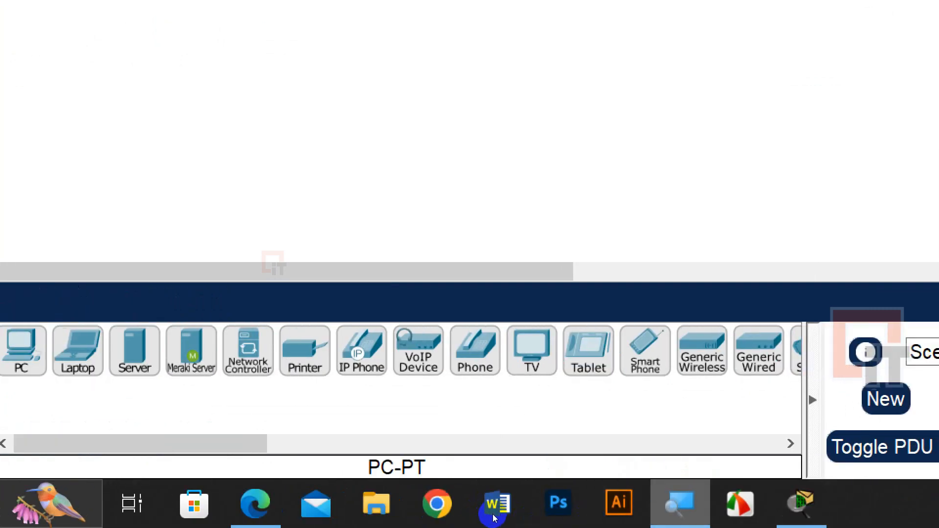
right_click(680, 504)
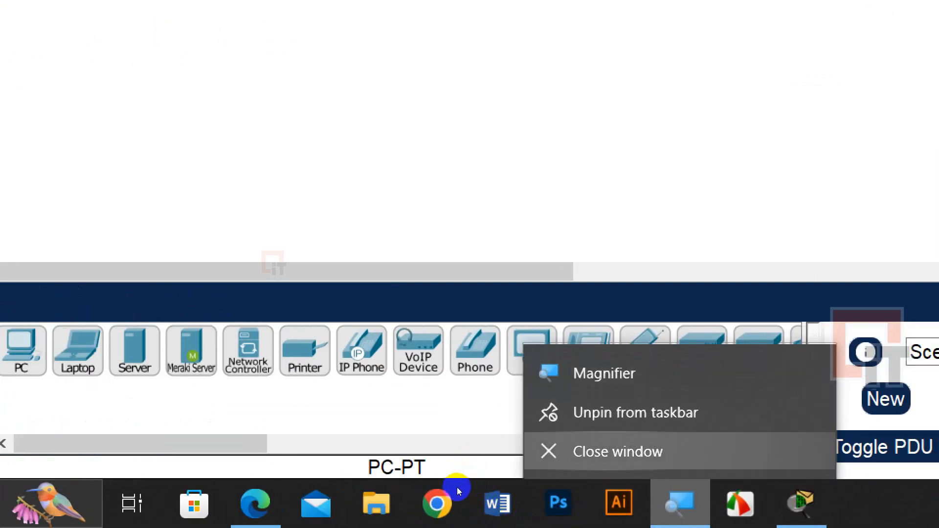
click(618, 451)
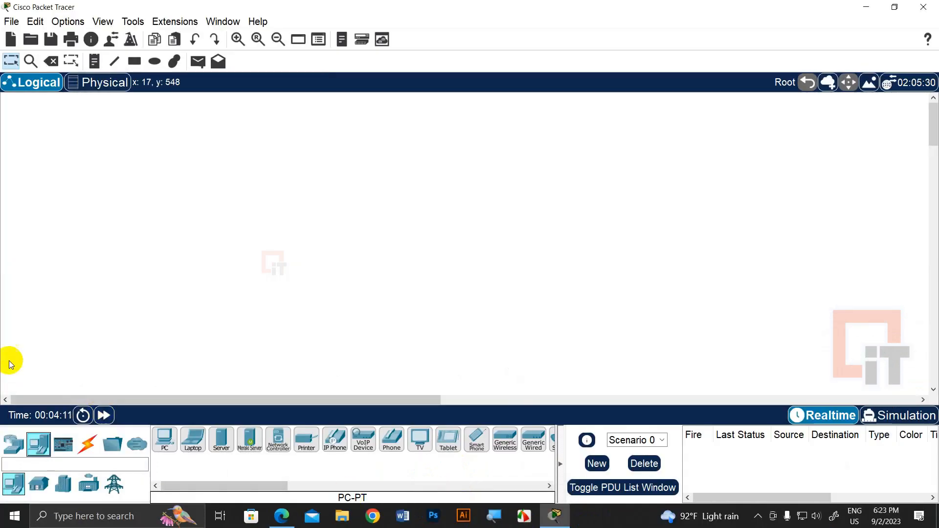
click(105, 283)
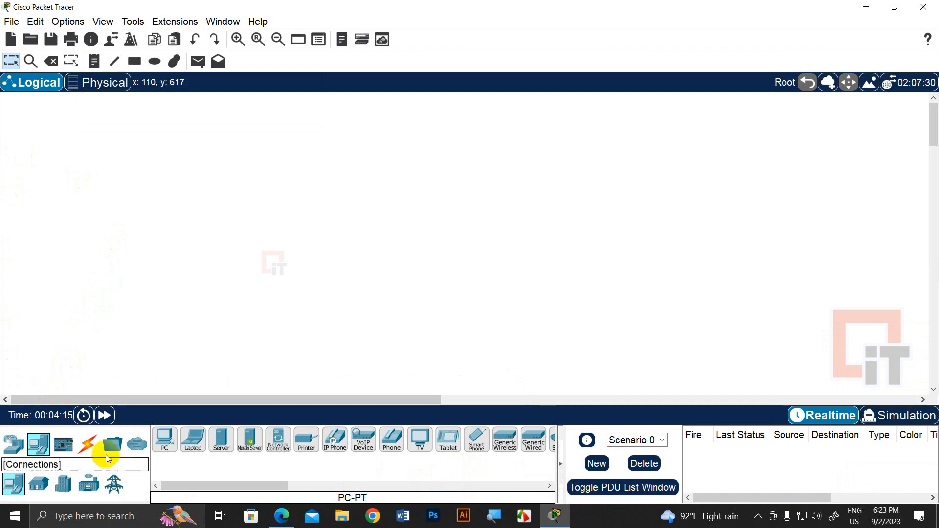
Place a 2811 router in the middle of the logical workspace.
click(13, 444)
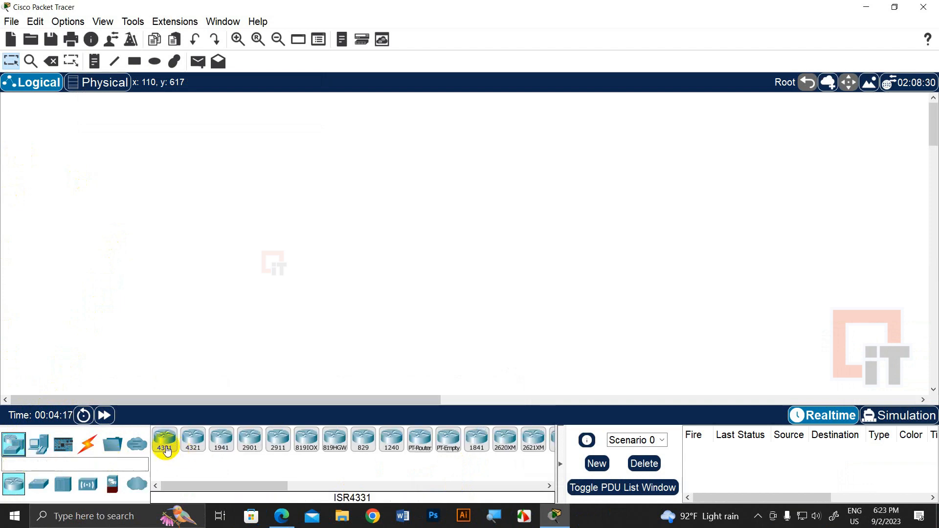
drag(258, 487, 310, 484)
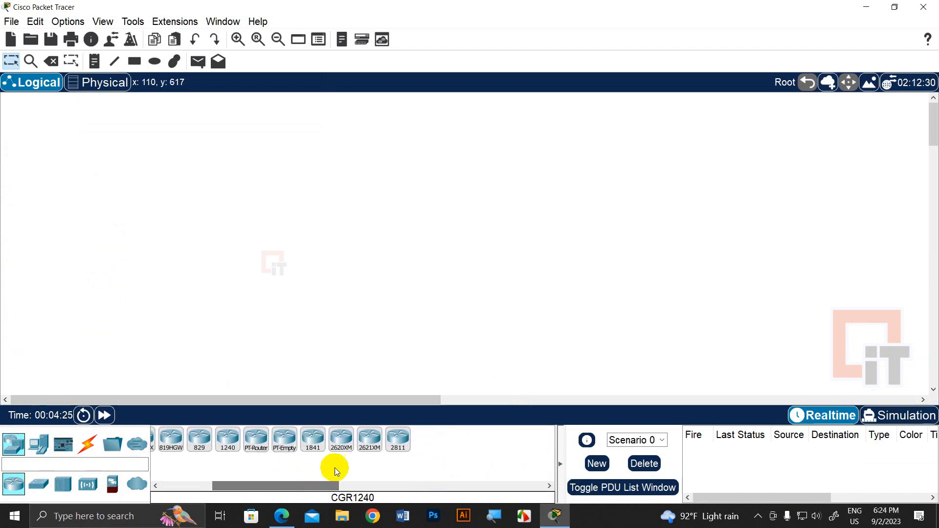
click(401, 439)
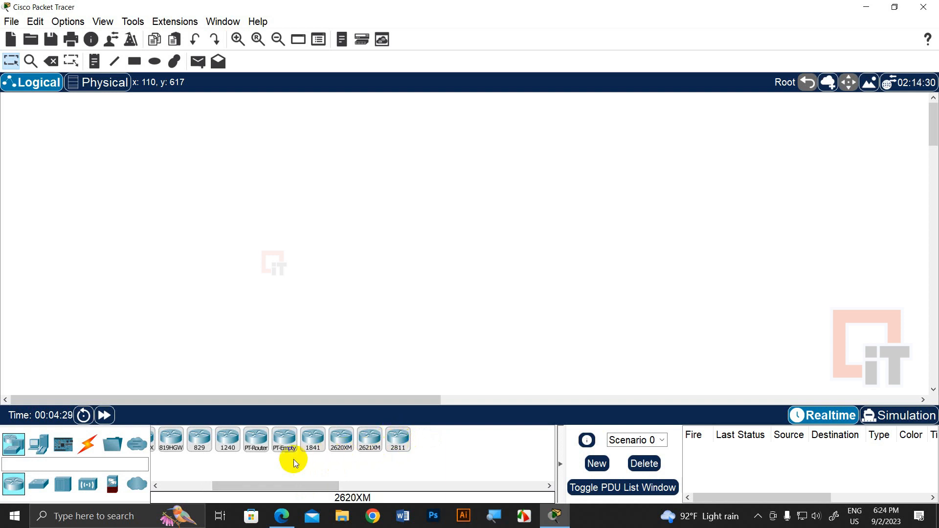
drag(398, 439, 419, 214)
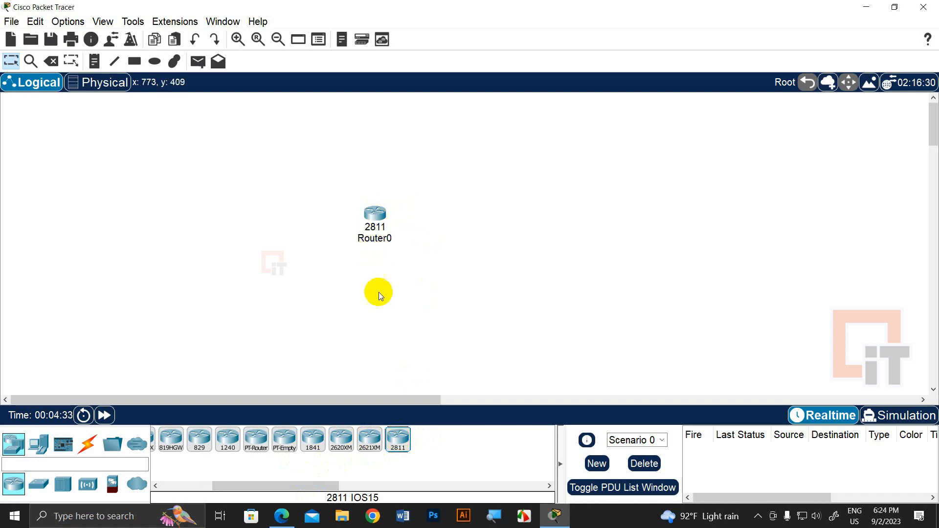
Add three more 2811 routers around Router0: one to its left, one above it and one to its right.
click(399, 442)
drag(400, 442, 432, 305)
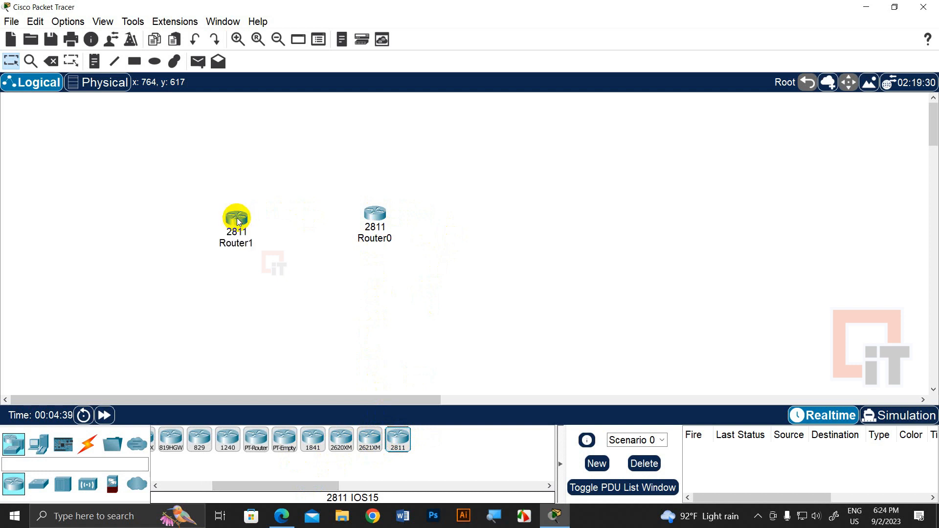
drag(238, 221, 242, 212)
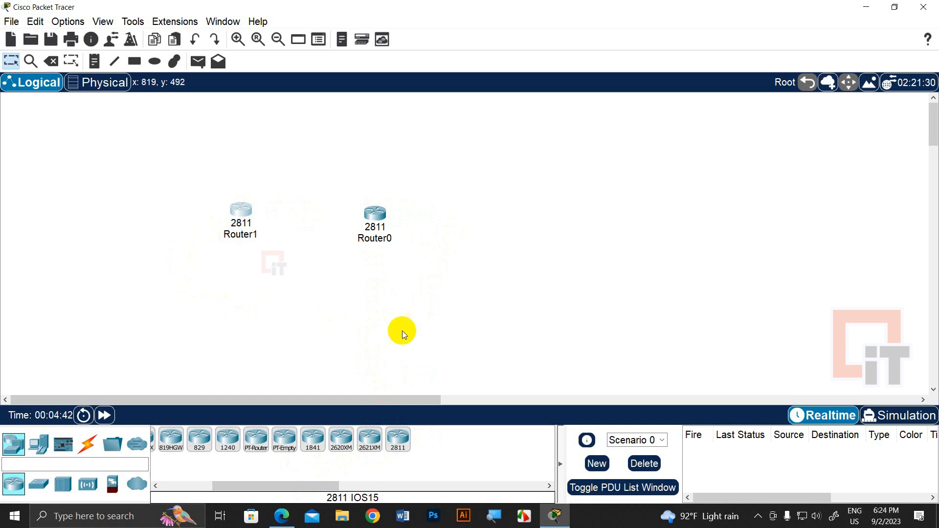
click(395, 439)
drag(397, 441, 419, 131)
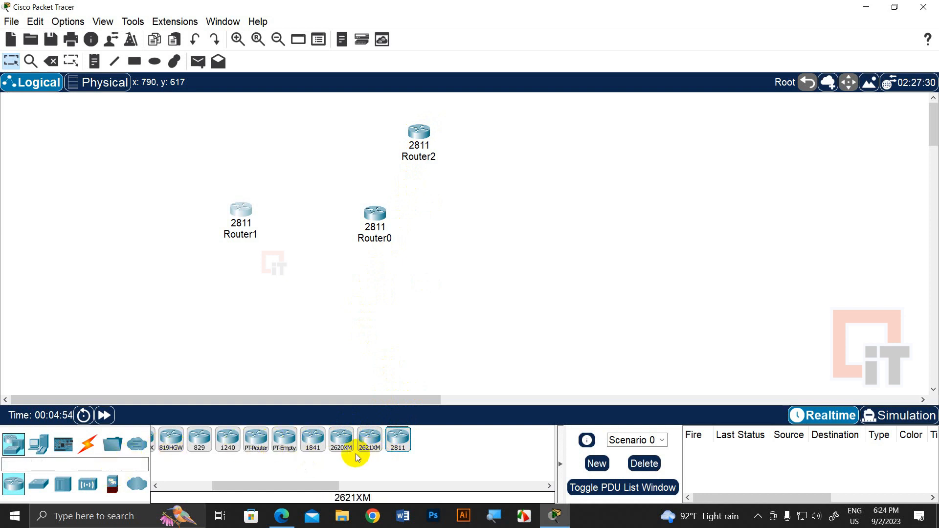
drag(397, 440, 482, 218)
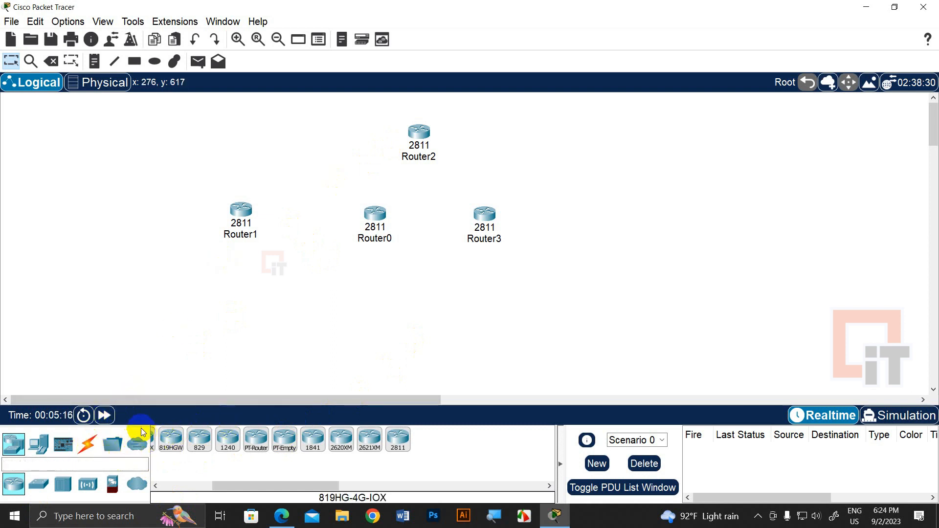
Connect Router1 FastEthernet0/0 to Router0 FastEthernet0/0 with a copper cross-over cable.
click(89, 451)
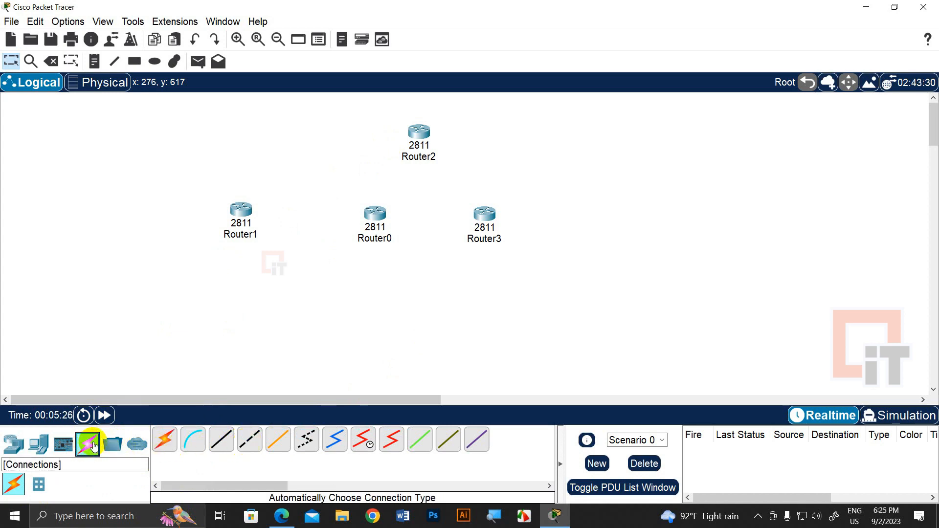
click(248, 443)
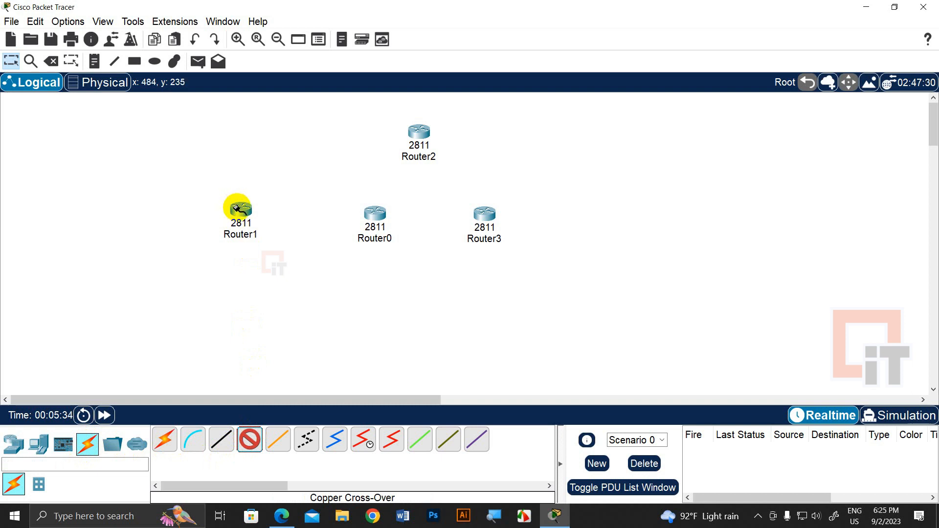
click(246, 209)
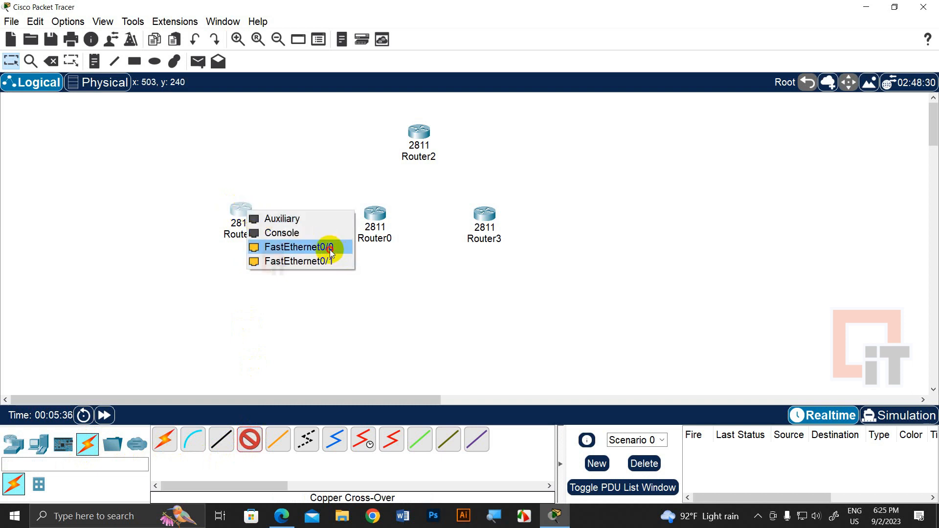
click(330, 249)
click(377, 215)
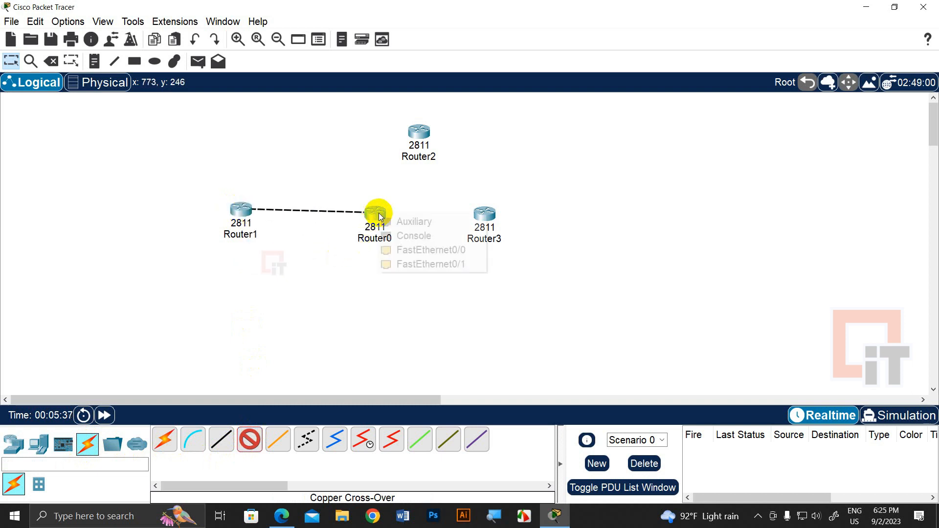
click(464, 250)
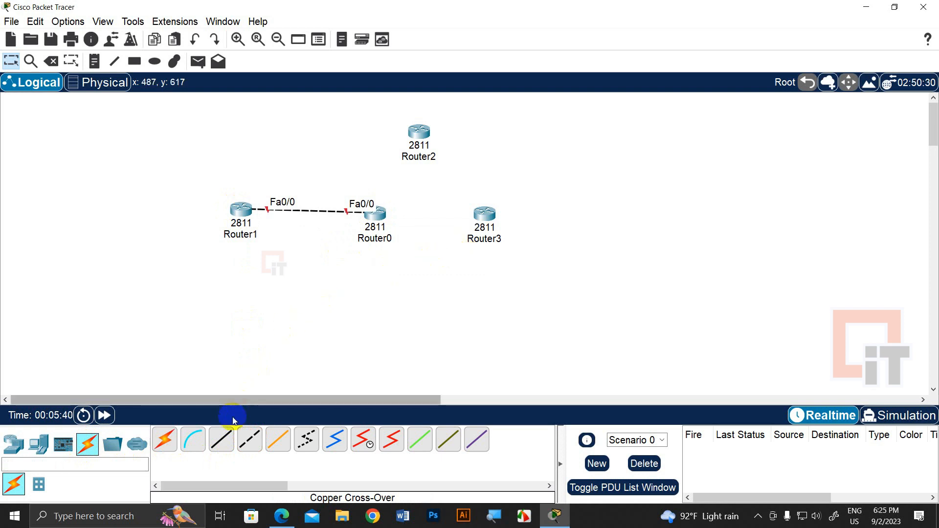
Connect Router0 FastEthernet0/1 to Router3 FastEthernet0/1 with a copper cross-over cable.
click(250, 440)
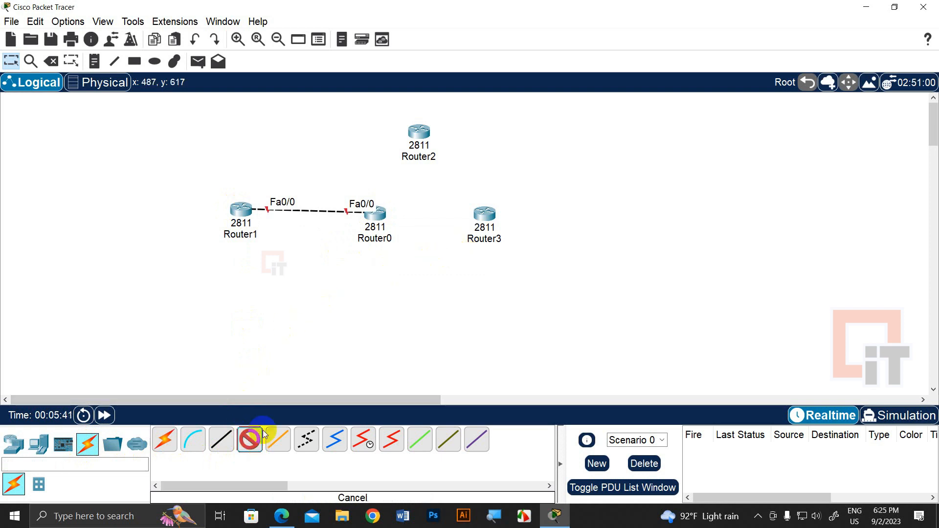
click(378, 215)
click(430, 254)
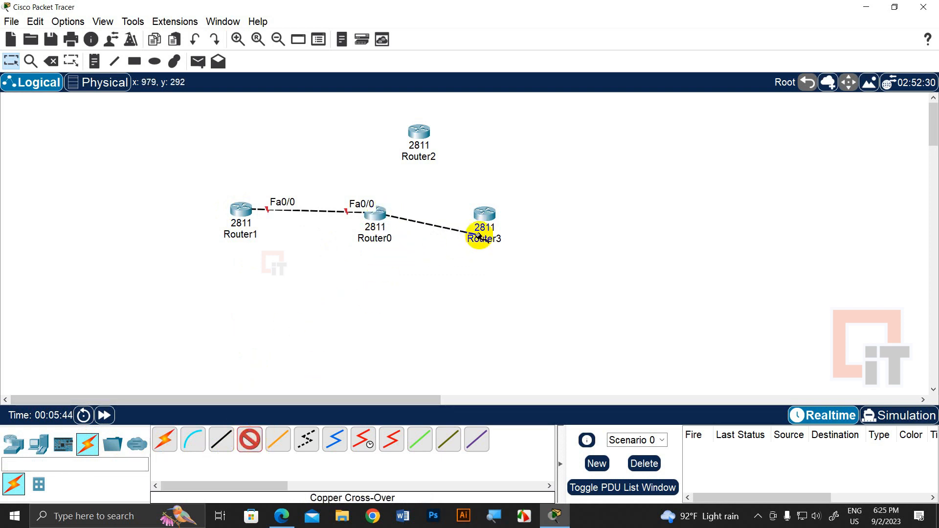
click(484, 216)
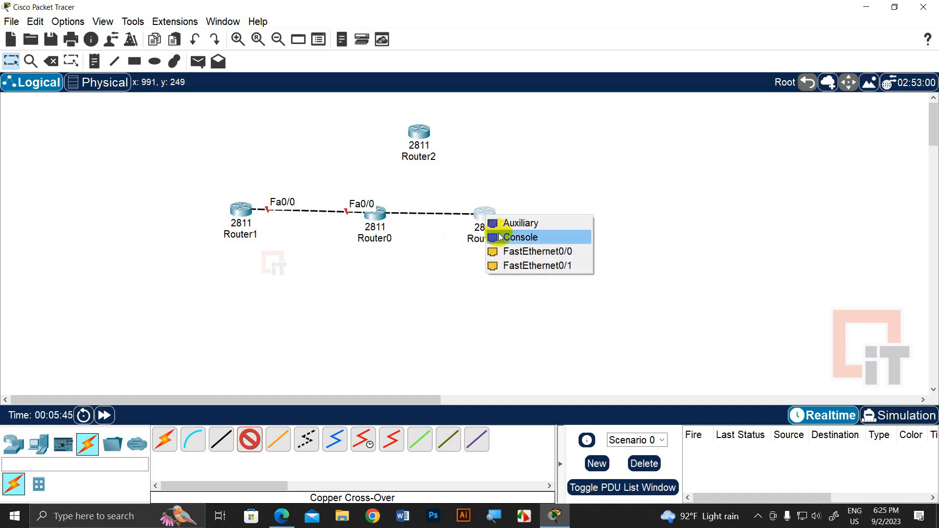
click(550, 266)
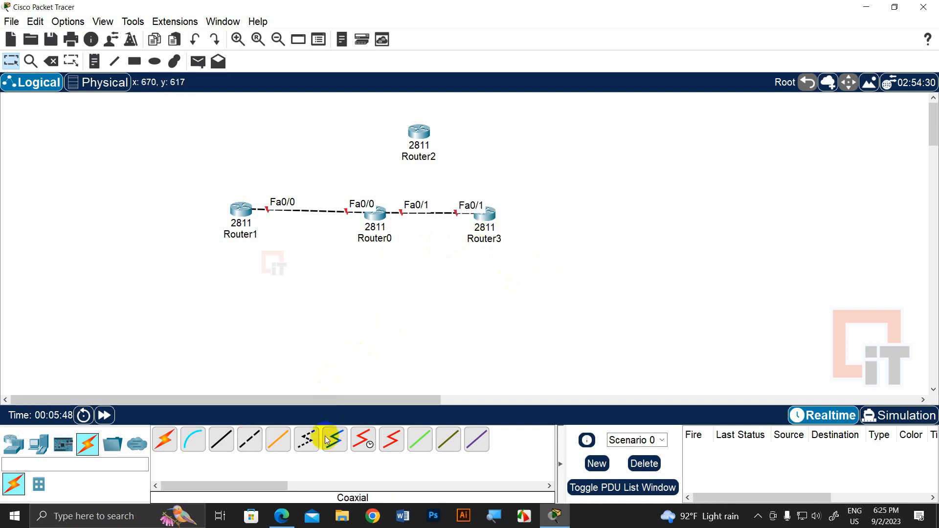
click(250, 439)
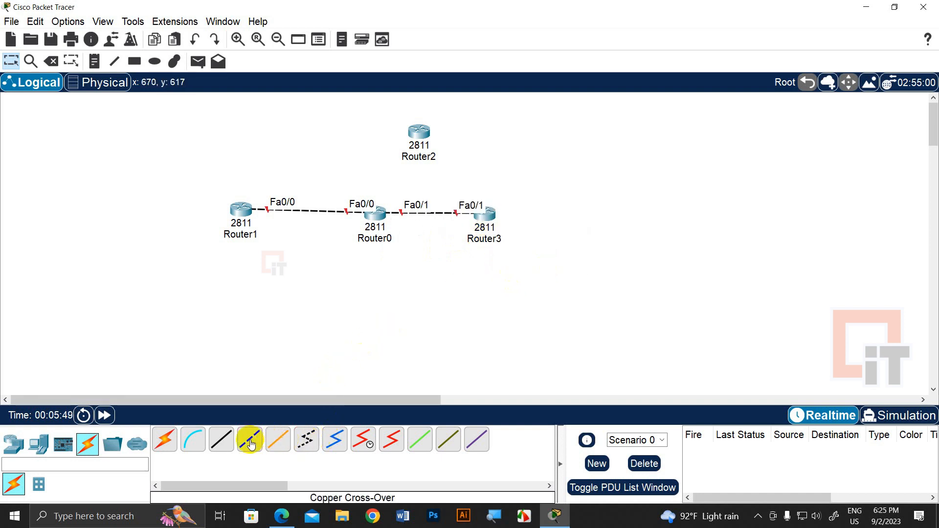
click(382, 217)
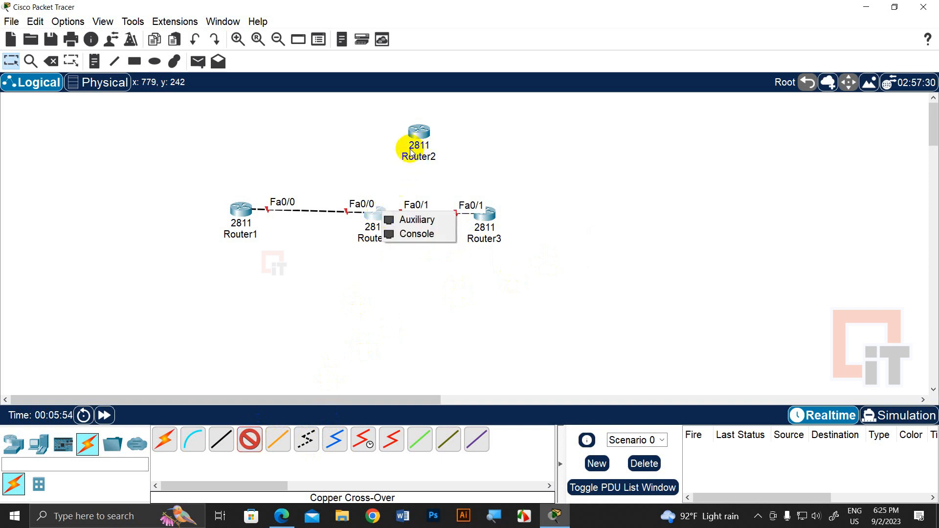
key(Escape)
key(Escape)
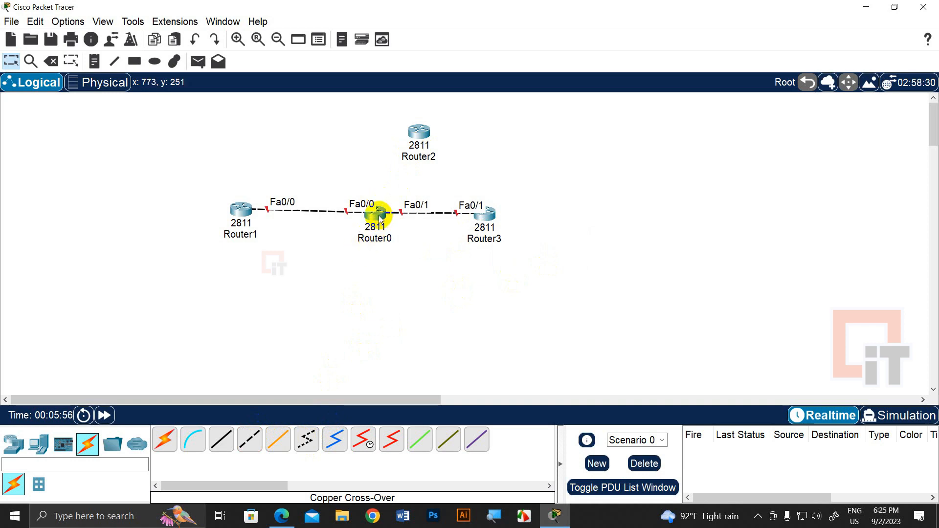
Open Router0's physical device view, enlarge it and switch the router's power off.
click(377, 220)
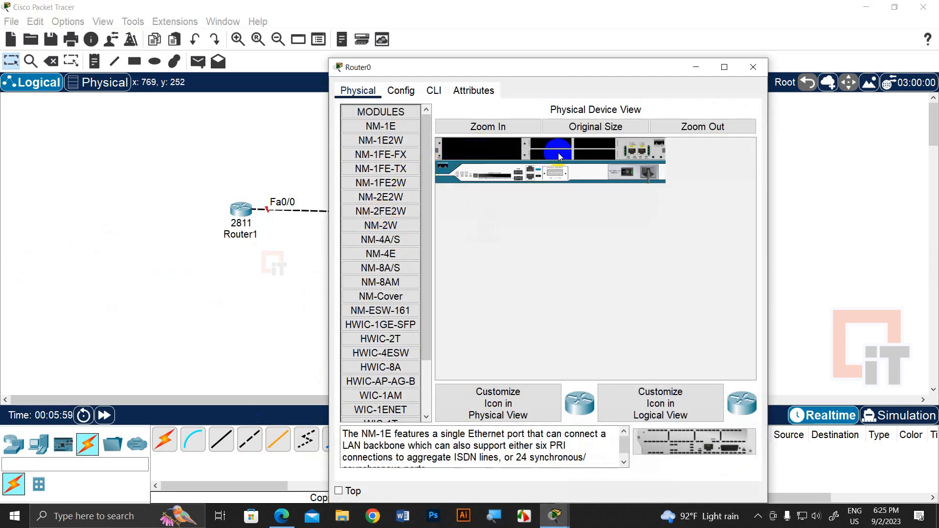
click(725, 67)
click(248, 66)
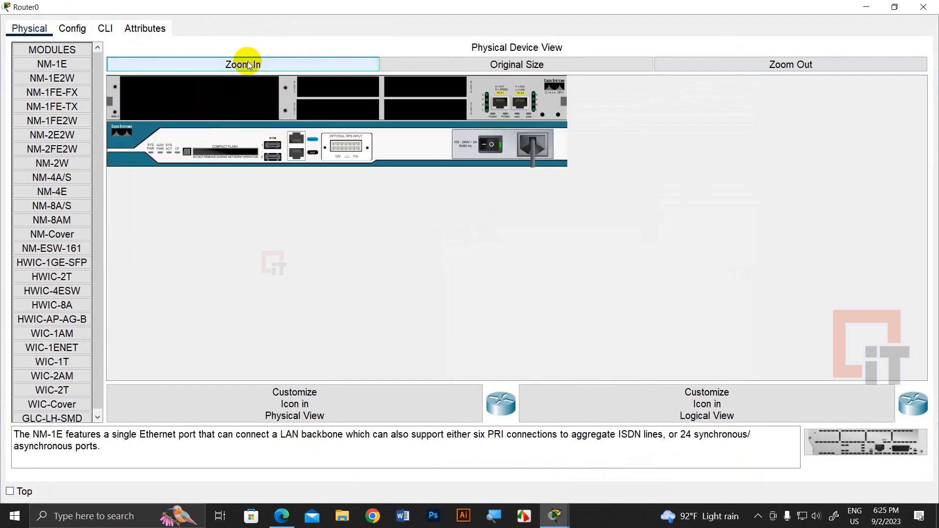
click(491, 145)
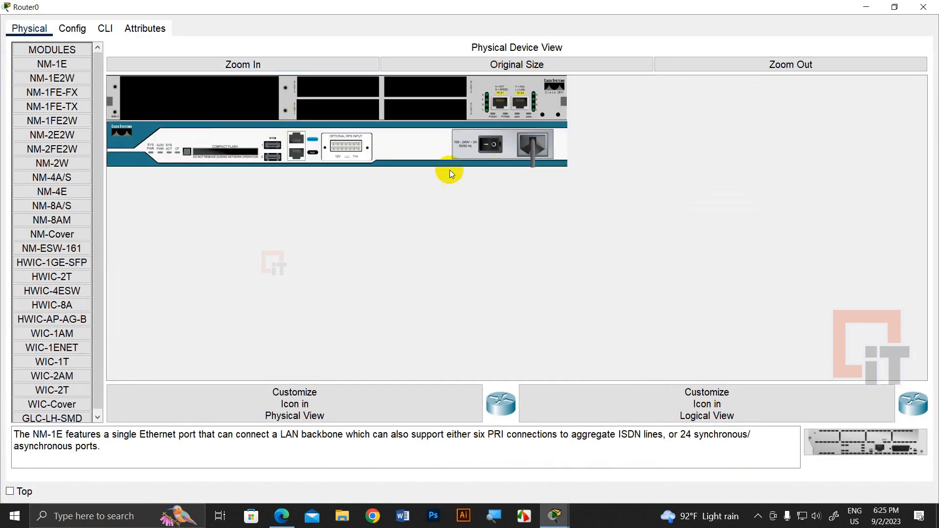
Install an NM-1FE-TX module in Router0's large empty module slot.
click(236, 65)
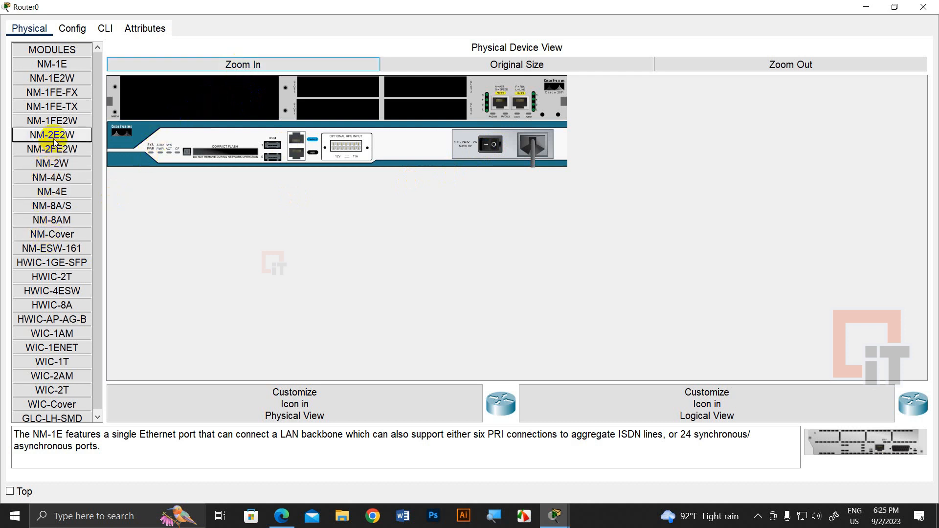
click(68, 108)
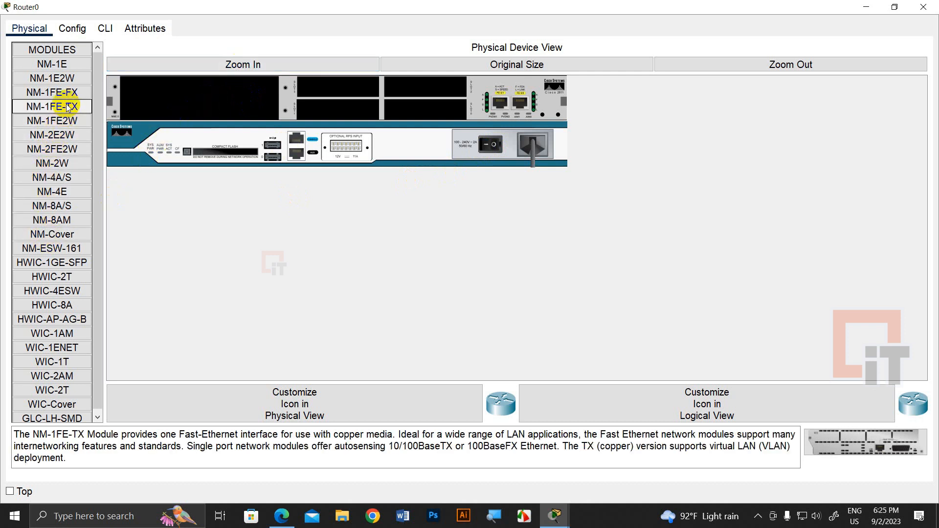
drag(67, 107, 211, 110)
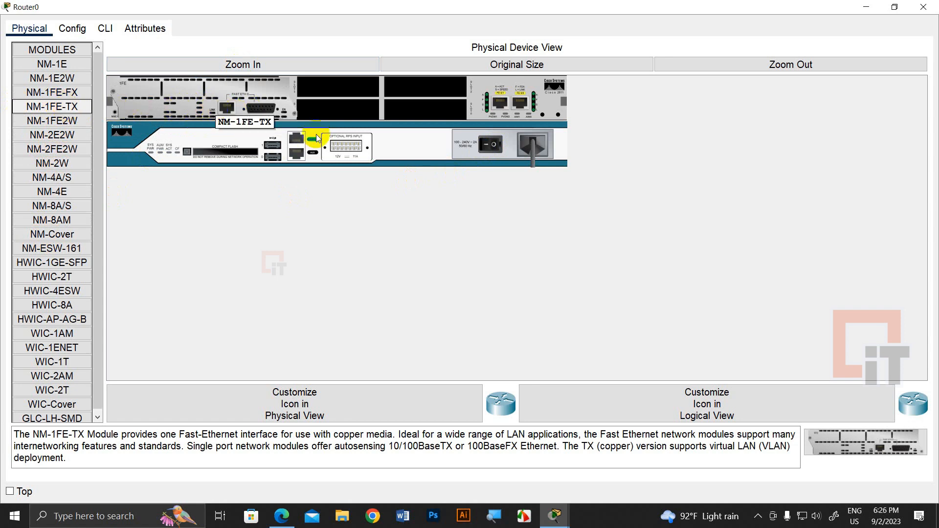
Switch Router0's power back on and check its boot output in the command line interface.
click(486, 145)
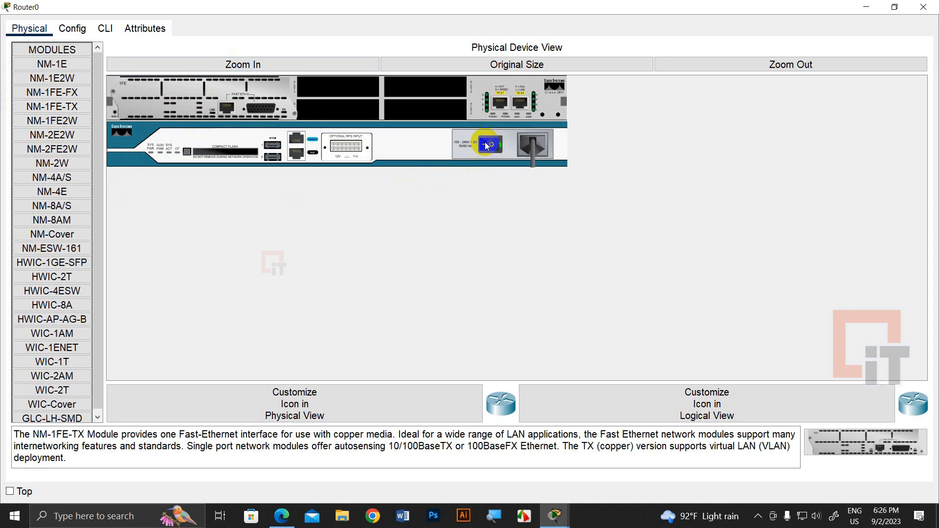
click(105, 29)
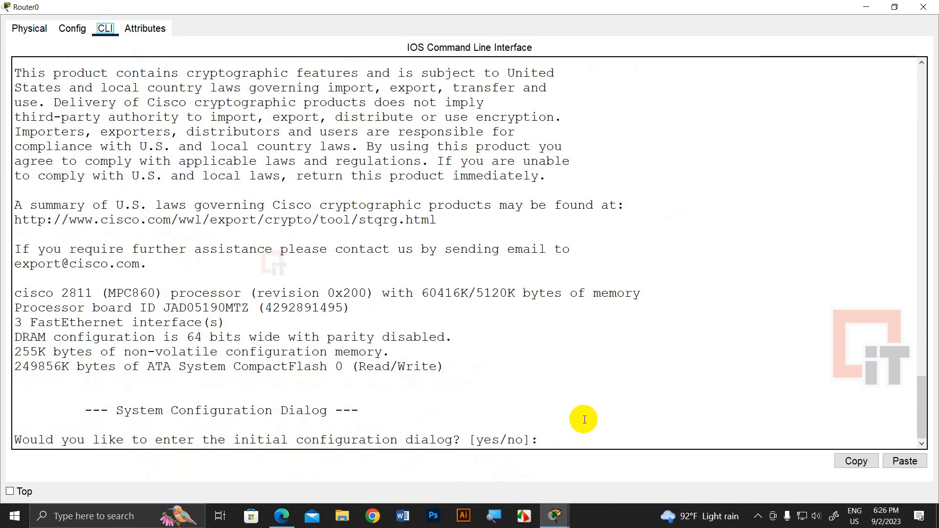
click(865, 7)
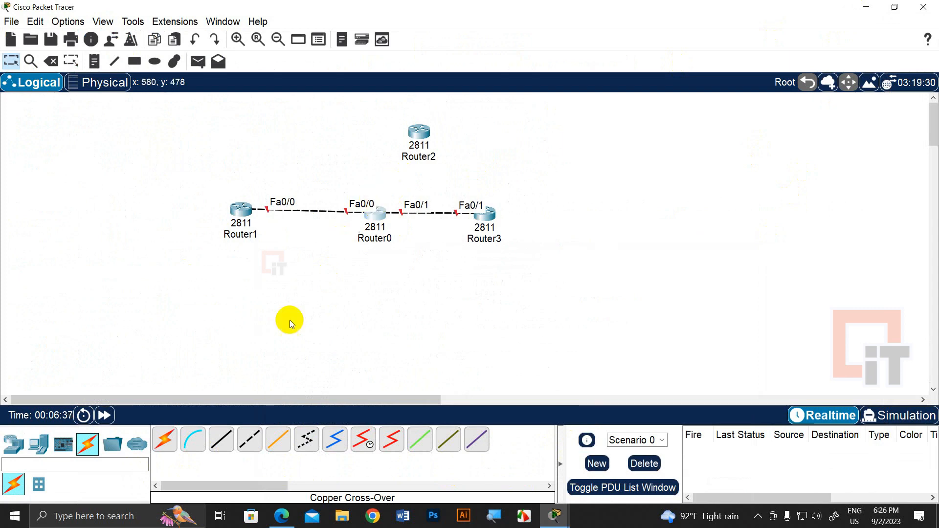
Connect Router0 FastEthernet1/0 to Router2 FastEthernet0/0 with a copper cross-over cable.
click(250, 440)
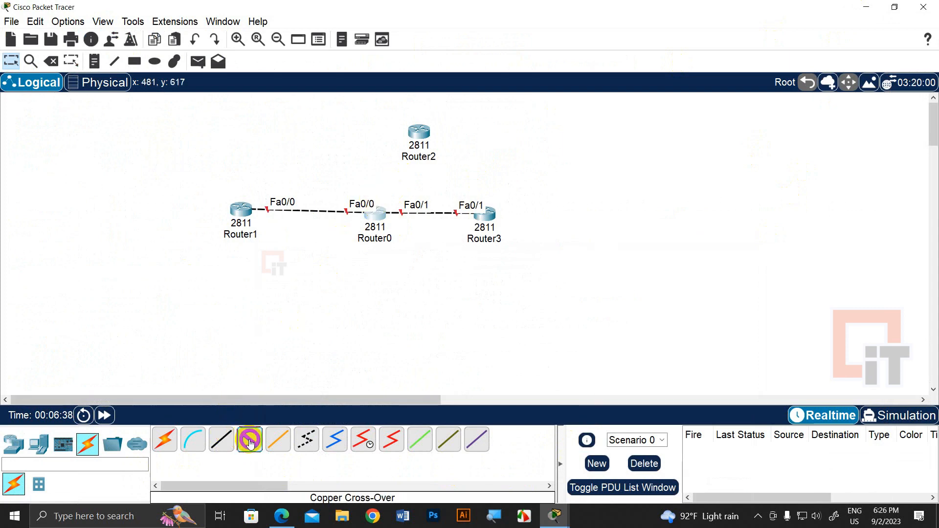
click(379, 213)
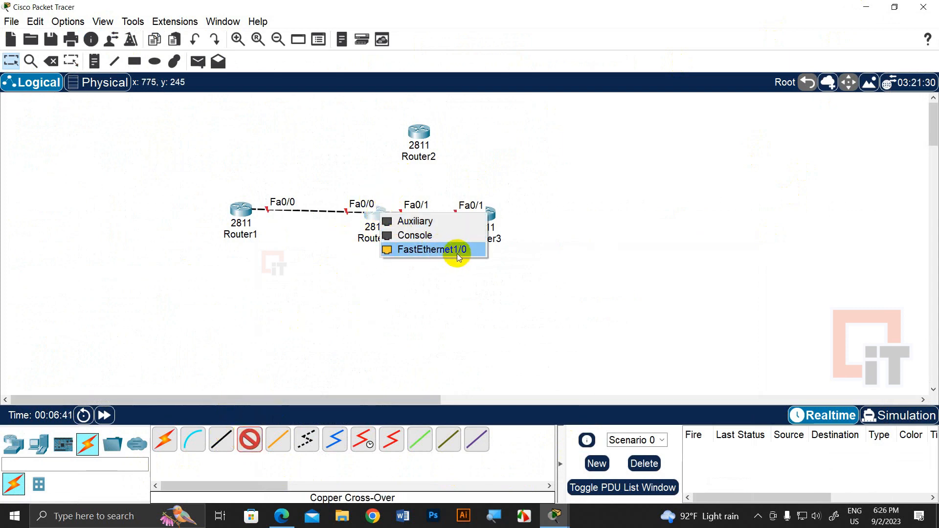
click(456, 251)
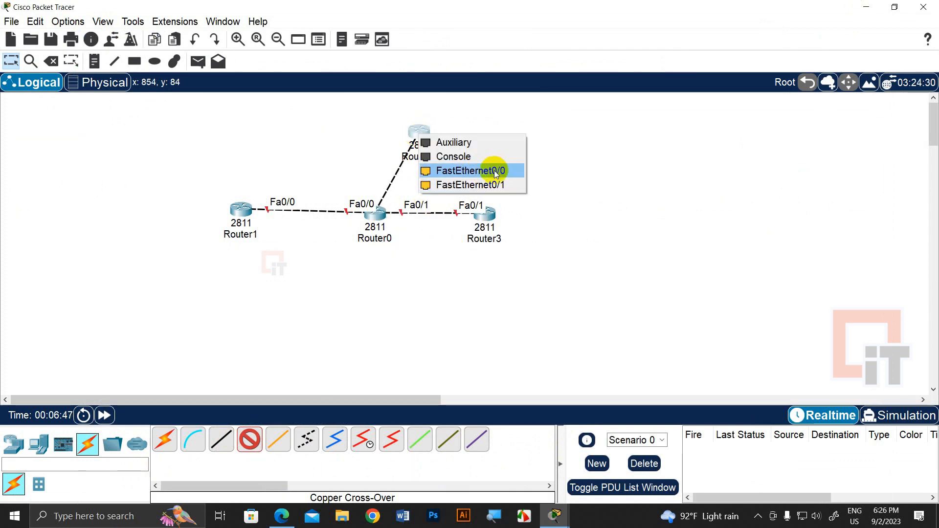
click(496, 171)
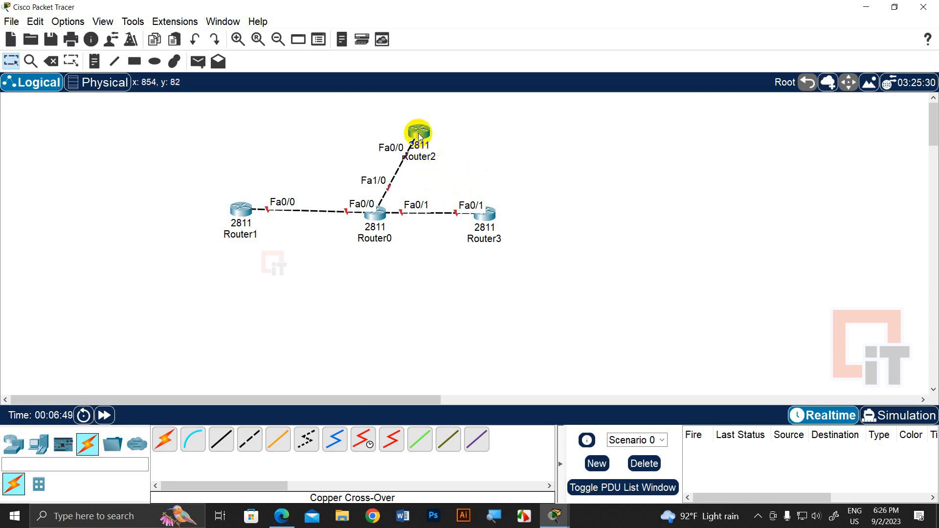
Spread the topology out by moving Router2, Router3 and Router1 farther away from Router0.
drag(418, 136, 430, 106)
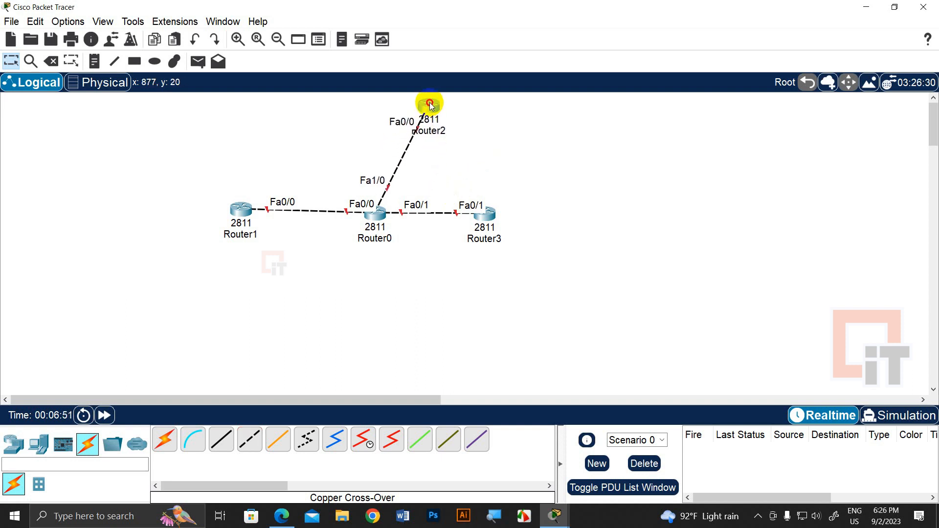
drag(487, 215, 512, 218)
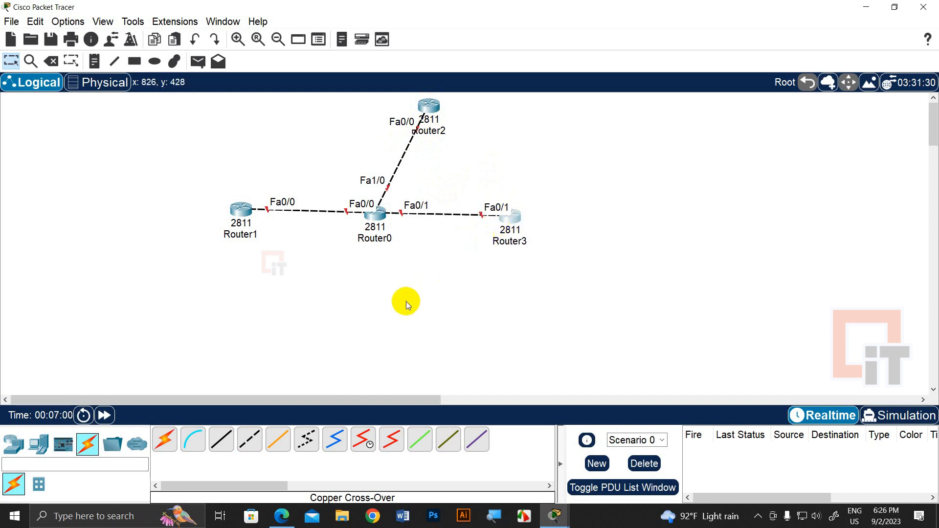
drag(234, 210, 201, 217)
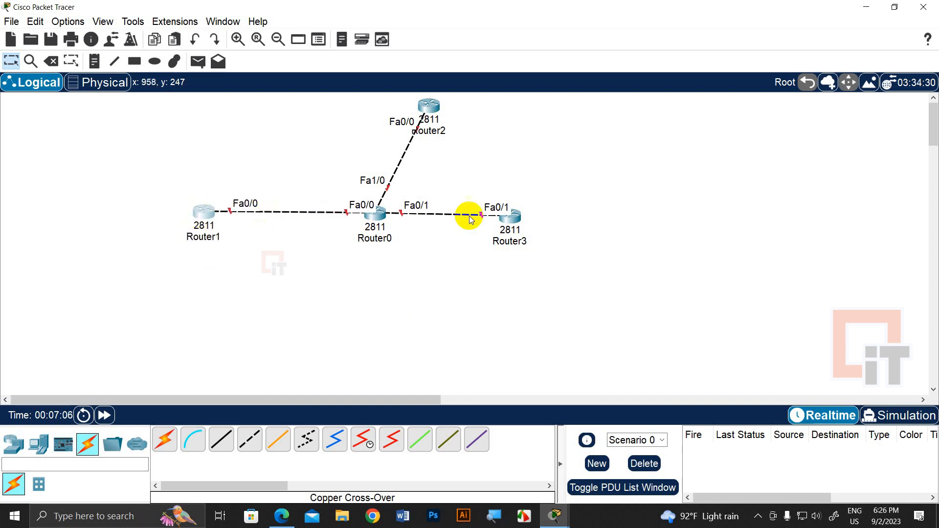
mouse_move(514, 213)
mouse_down()
mouse_move(530, 215)
mouse_move(521, 219)
mouse_up()
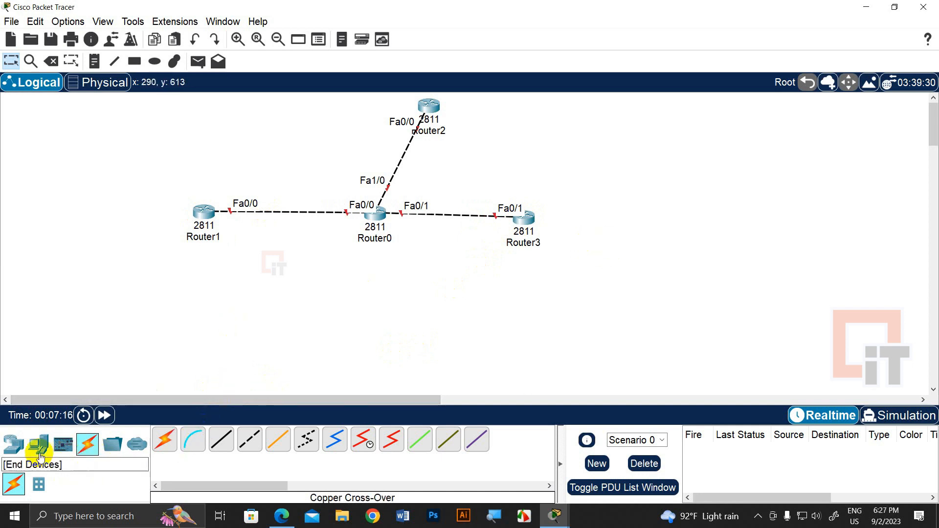
Add a PC end device to the workspace on the far side of Router3 from Router0.
click(41, 454)
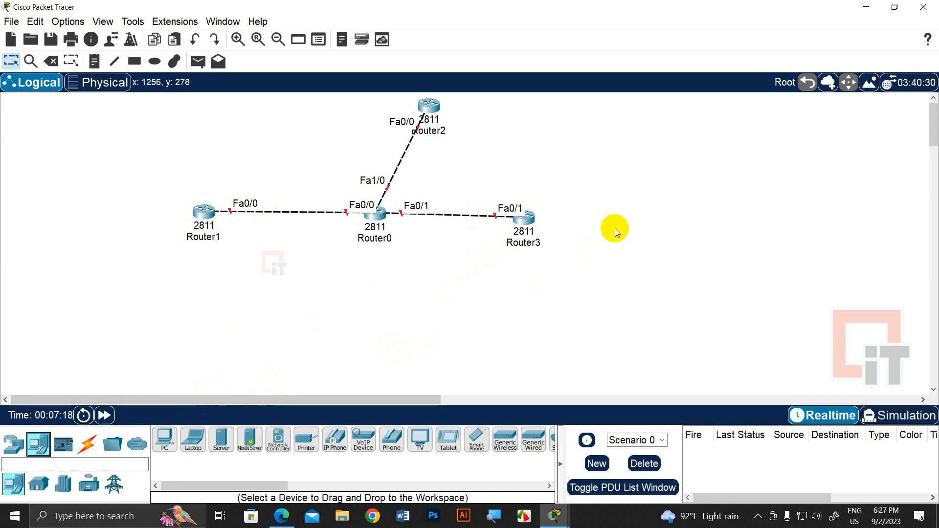
click(164, 441)
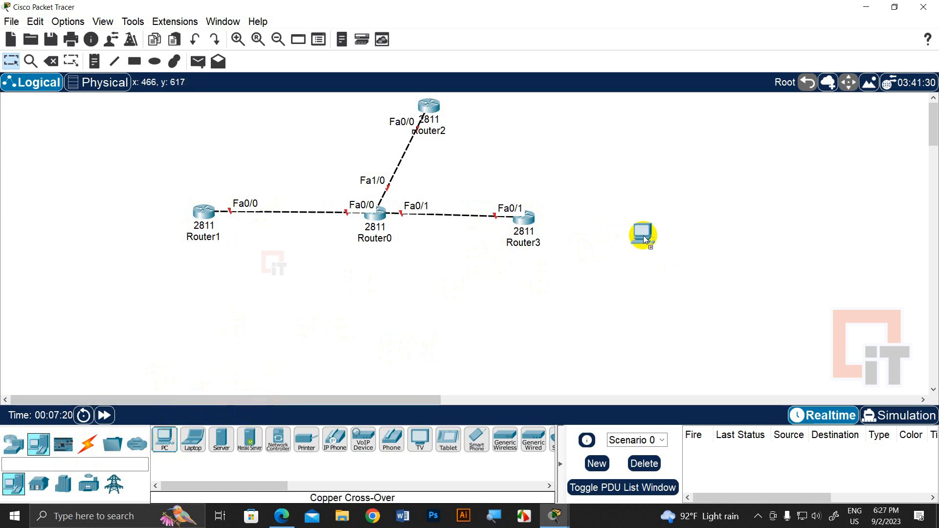
click(661, 221)
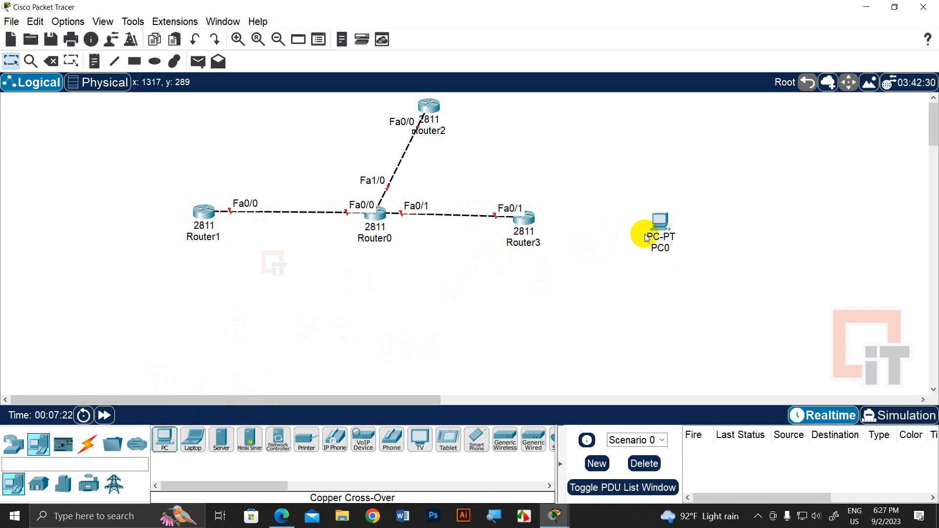
Connect Router3 FastEthernet0/0 to the FastEthernet0 port of PC0 with a copper cross-over cable.
click(90, 448)
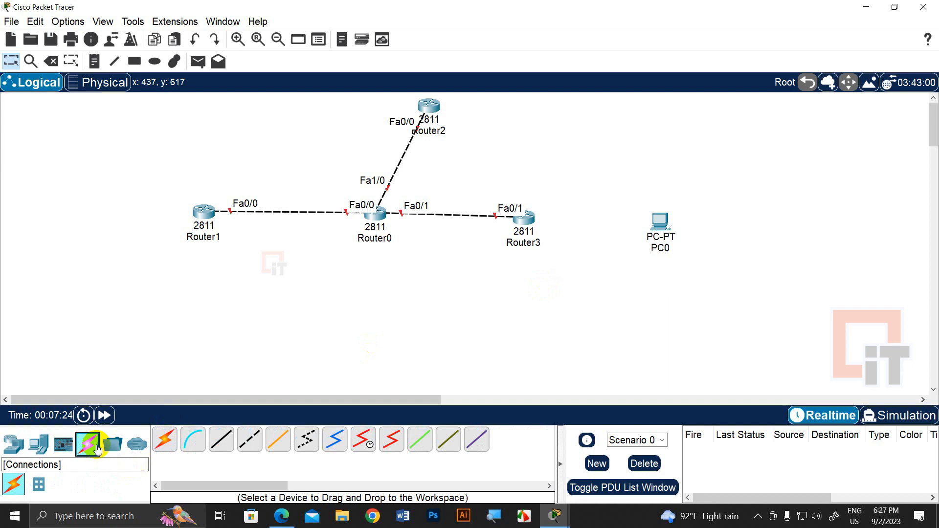
click(251, 440)
click(528, 218)
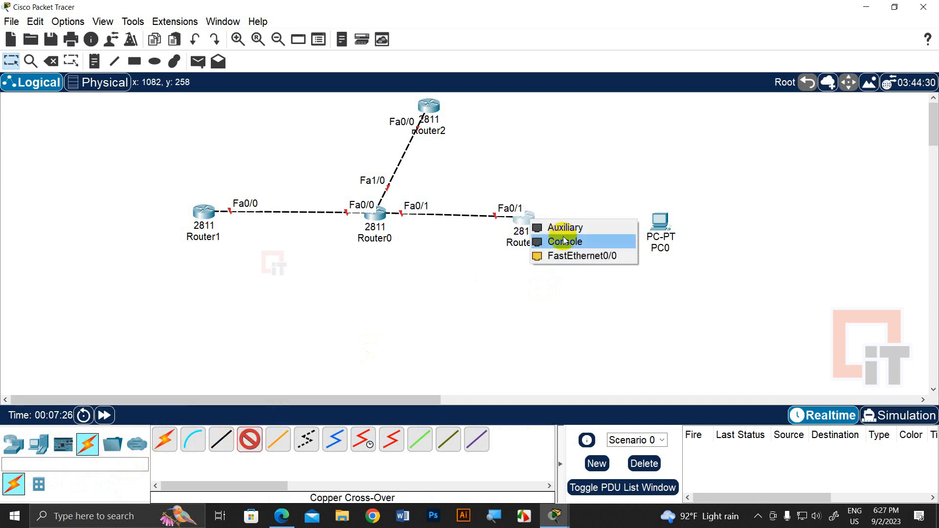
click(587, 256)
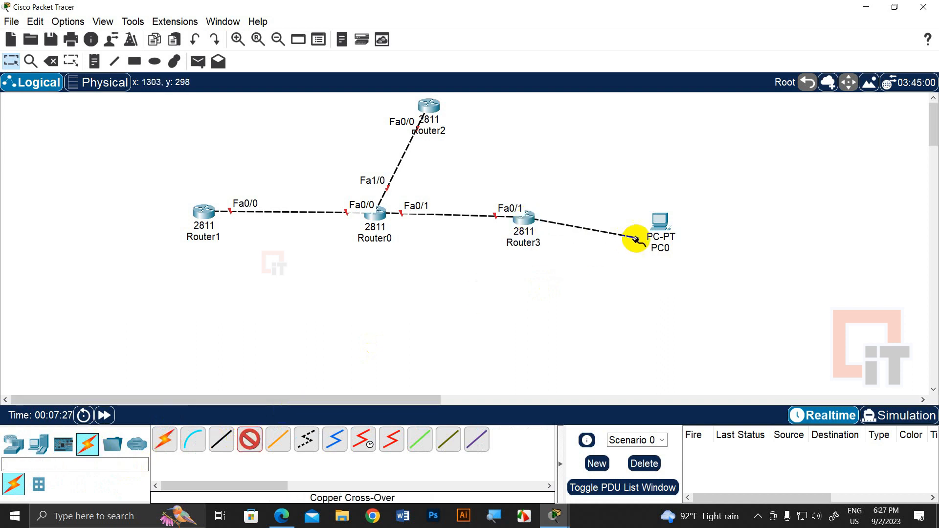
click(664, 224)
click(718, 273)
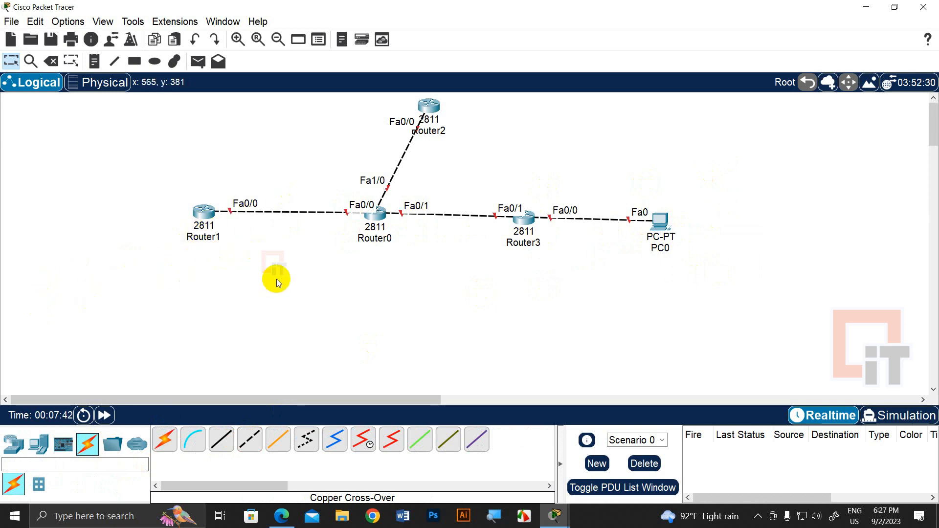
Label the Router1–Router0 link with the notes 1.1.1.1/30 beside Router1 and 1.1.1.2/30 beside Router0.
click(94, 61)
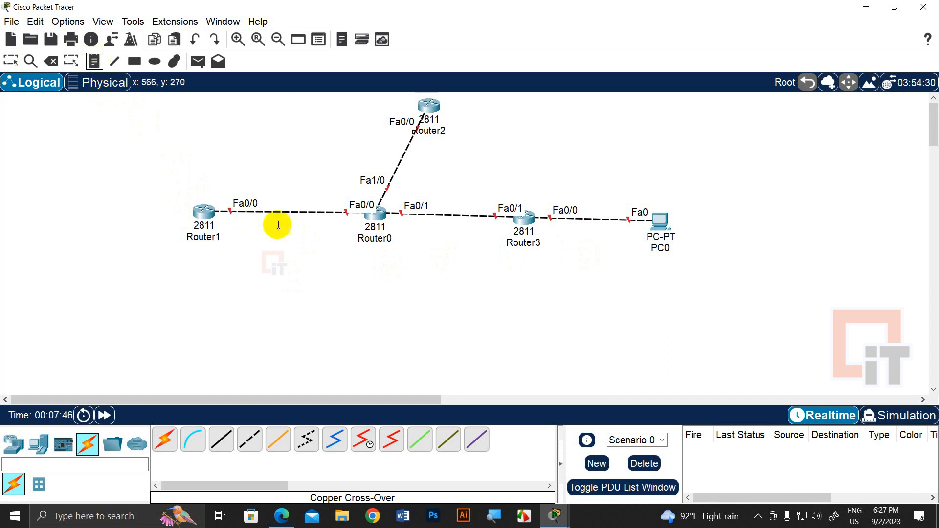
click(224, 223)
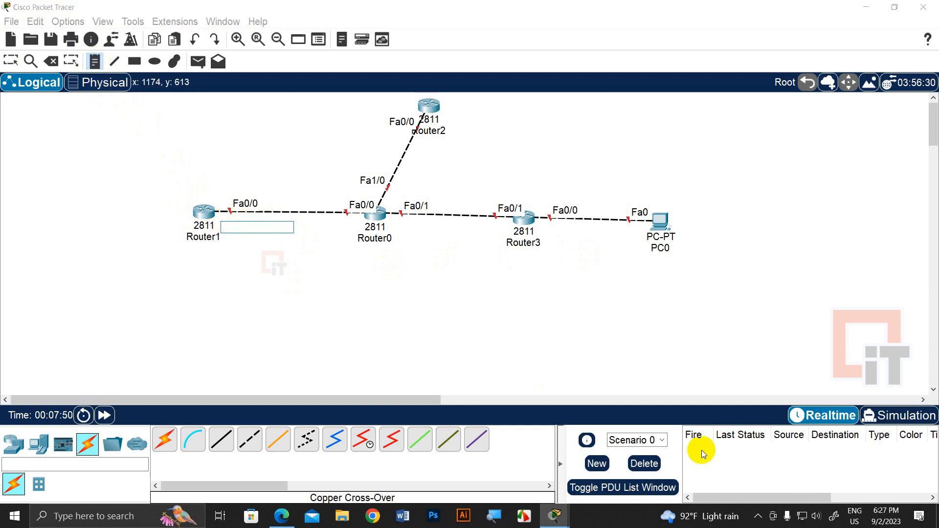
text(1.1.1.1/30)
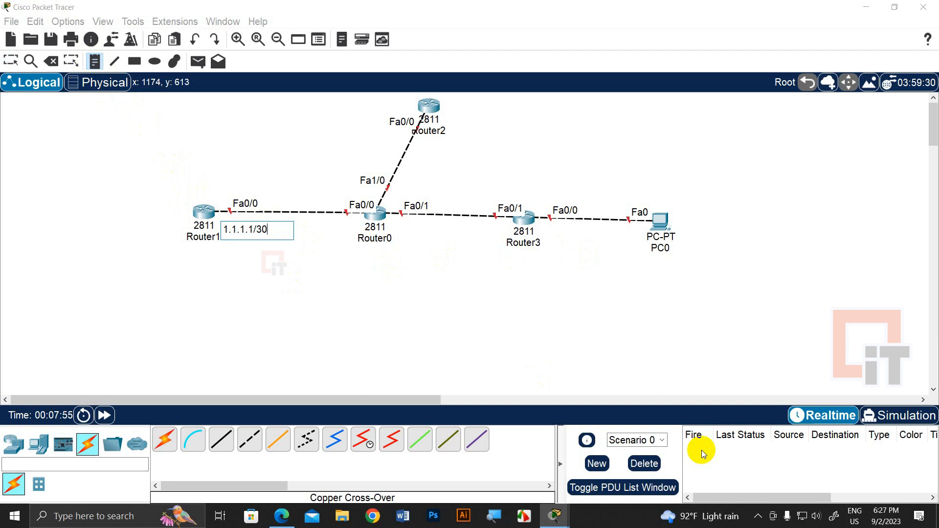
click(313, 226)
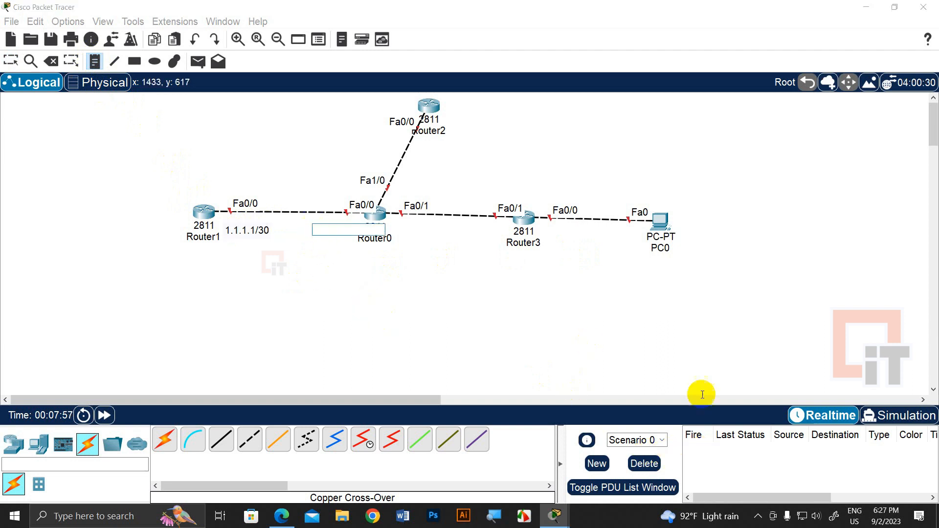
text(1.1.1.)
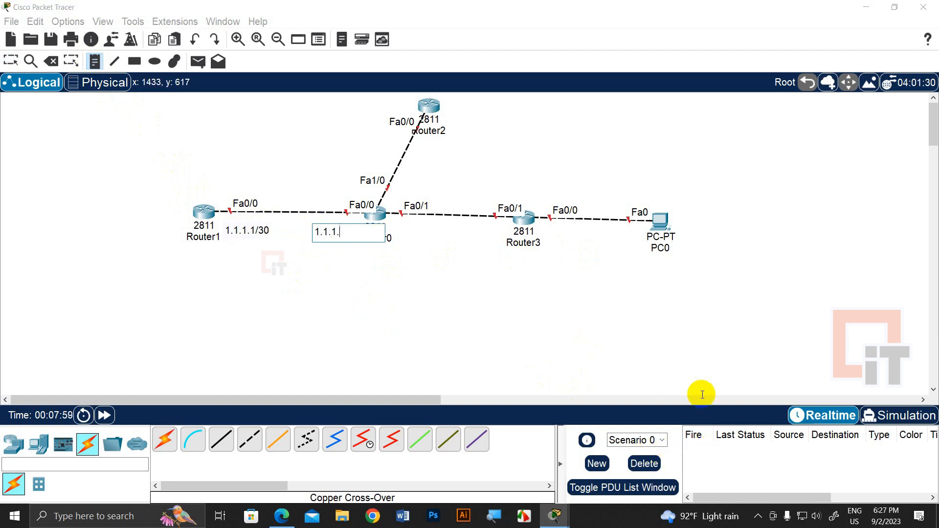
text(2/30)
Move the 1.1.1.2/30 and 1.1.1.1/30 notes up so they sit just below the Router1–Router0 link.
click(13, 64)
mouse_move(340, 234)
mouse_down()
mouse_move(323, 227)
mouse_move(339, 228)
mouse_up()
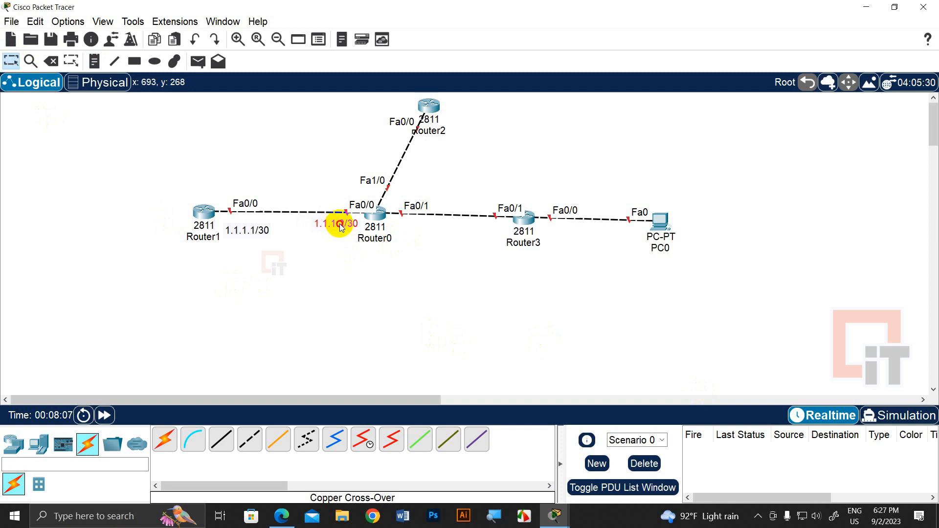
click(338, 272)
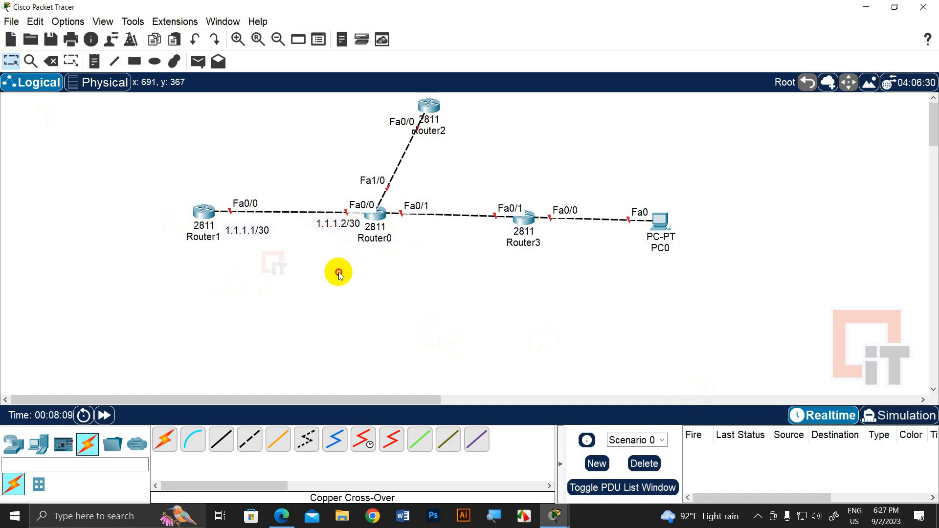
drag(240, 238, 240, 231)
click(258, 271)
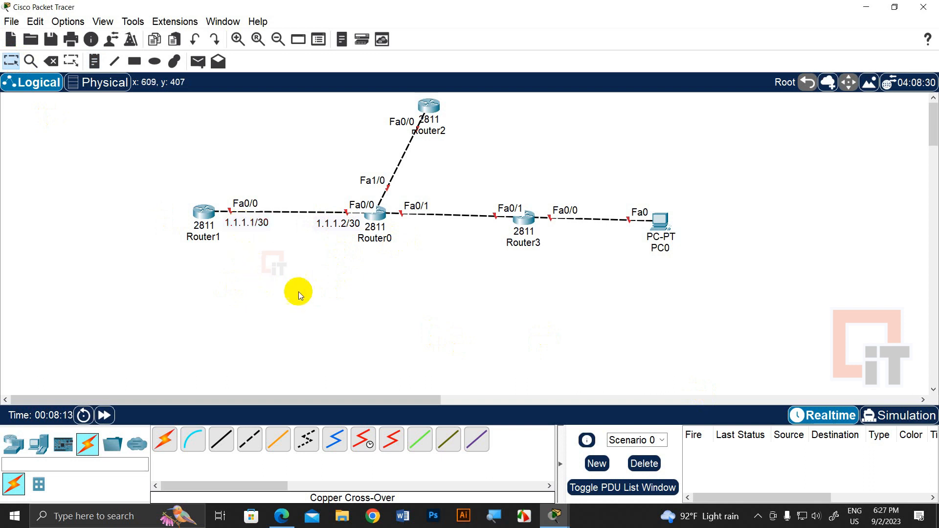
Label the Router0–Router3 link with the notes 2.2.2.1/30 at Router0 and 2.2.2.2/30 at Router3, keeping the latter clear of the router's name.
click(92, 62)
click(395, 223)
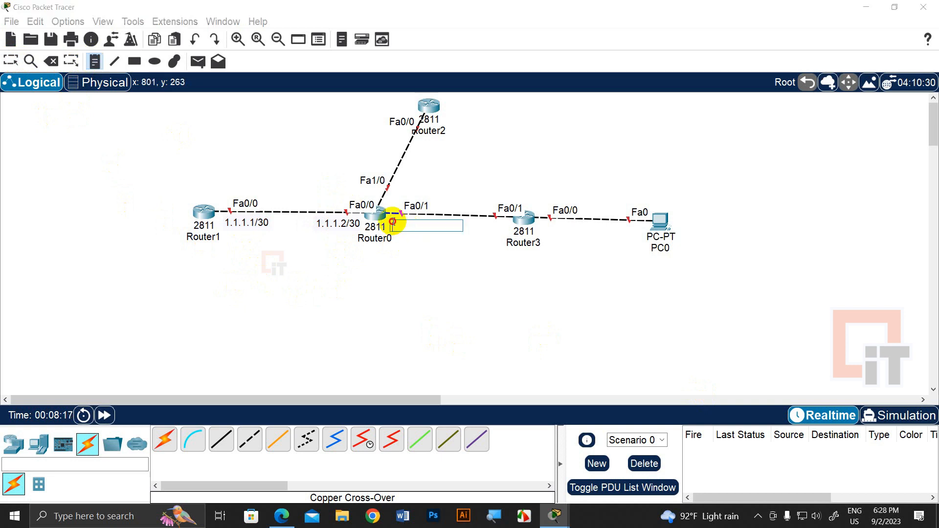
text(2.2.2)
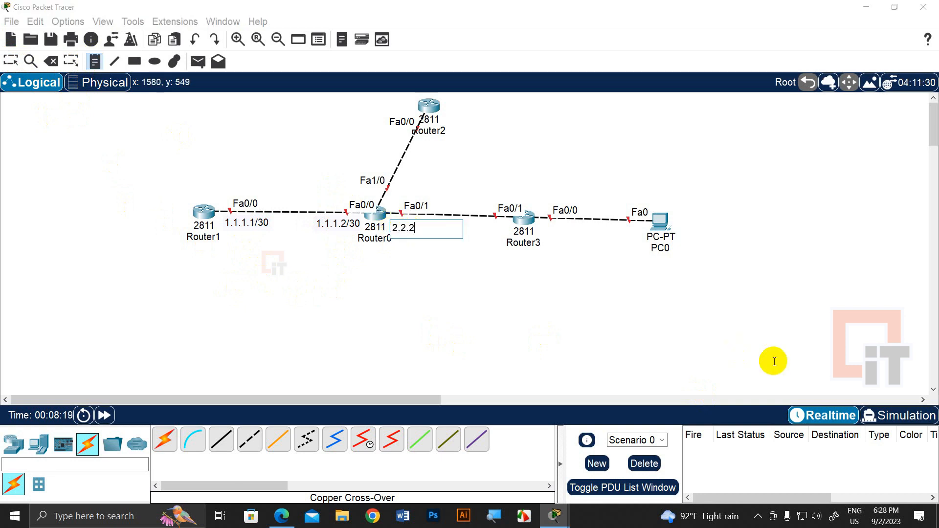
text(.1/30)
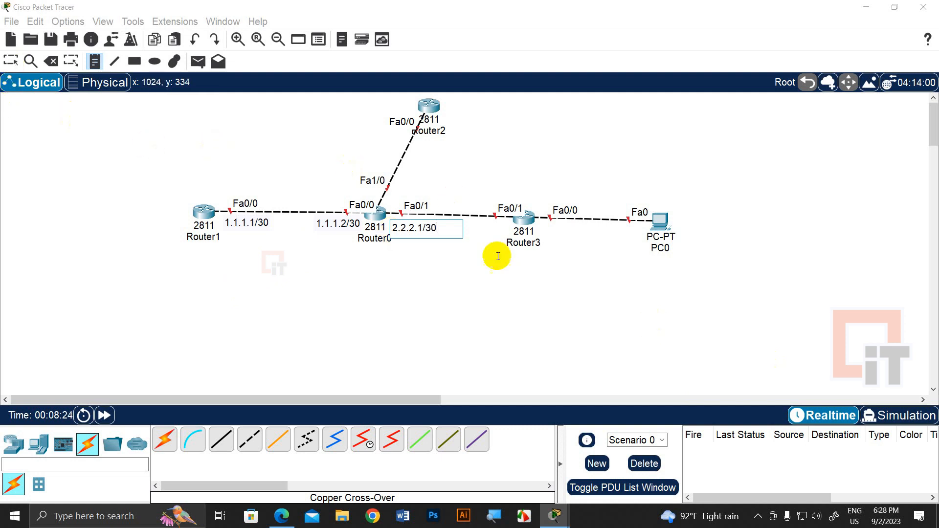
click(474, 226)
text(2.2.2.2/30)
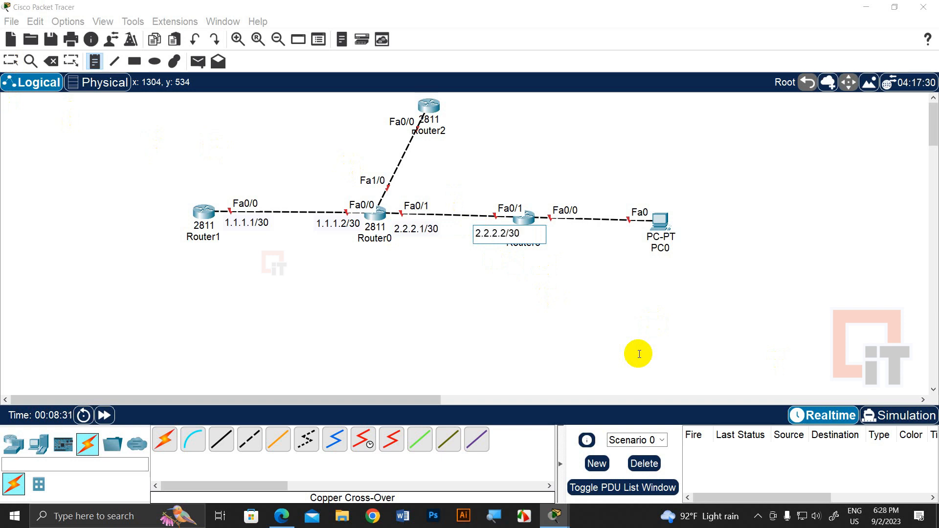
click(11, 62)
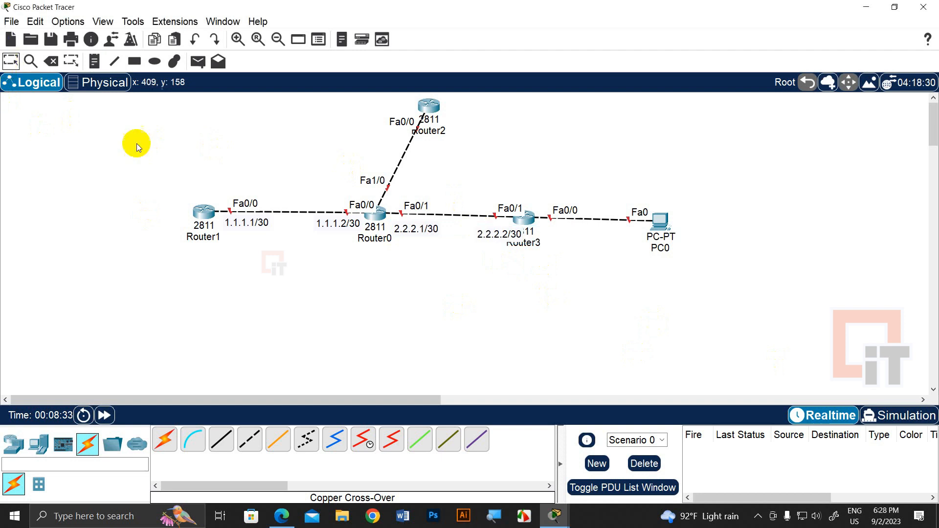
drag(489, 231, 475, 230)
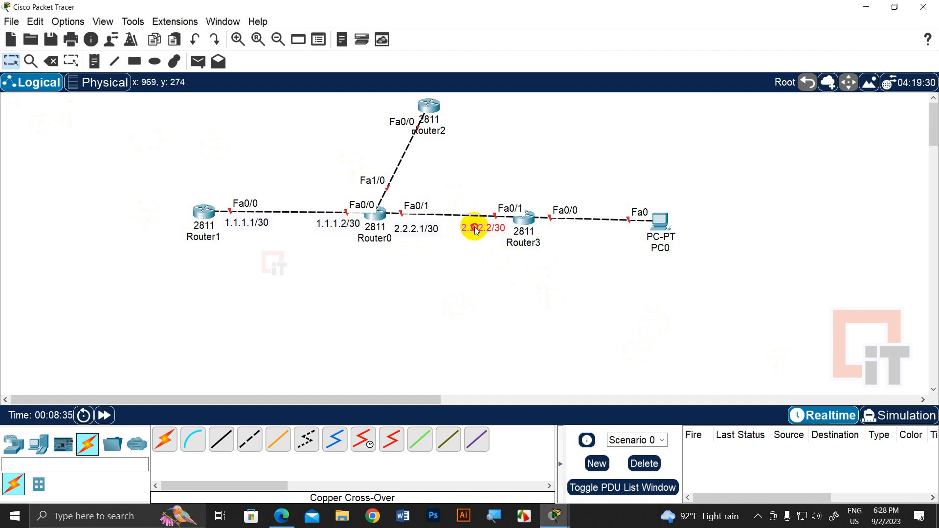
Label the Router3–PC0 link with the notes 3.3.3.1/30 beside Router3 and 3.3.3.2/30 below PC0.
click(93, 62)
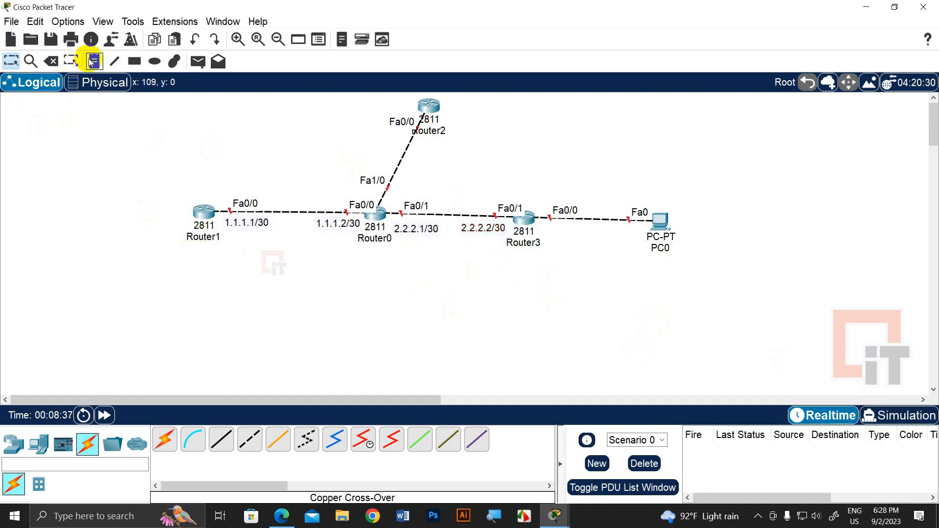
click(542, 225)
text(3.3.3.1/30)
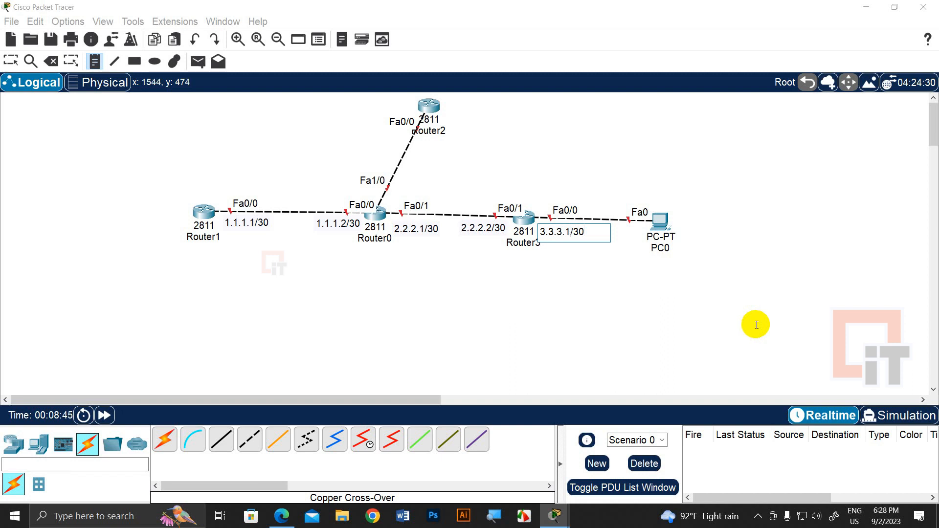
click(610, 252)
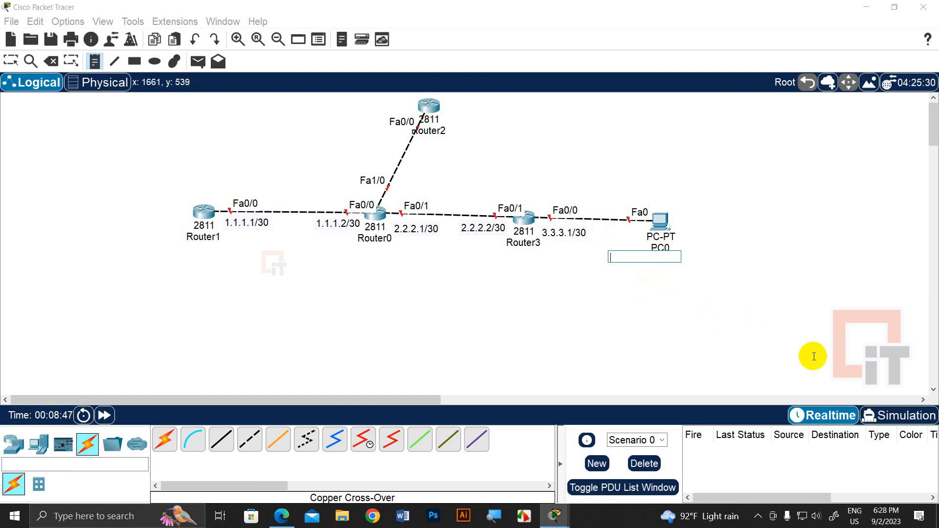
text(3.3.3.2)
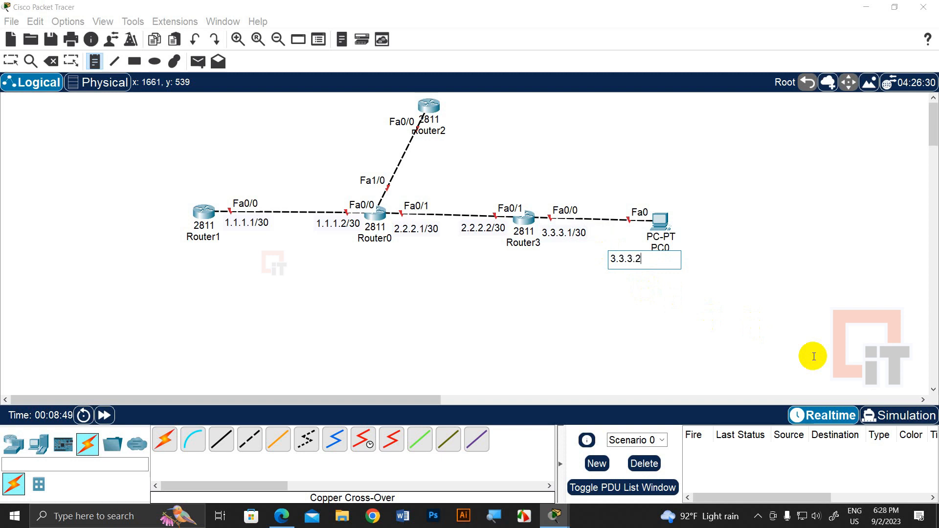
text(/30)
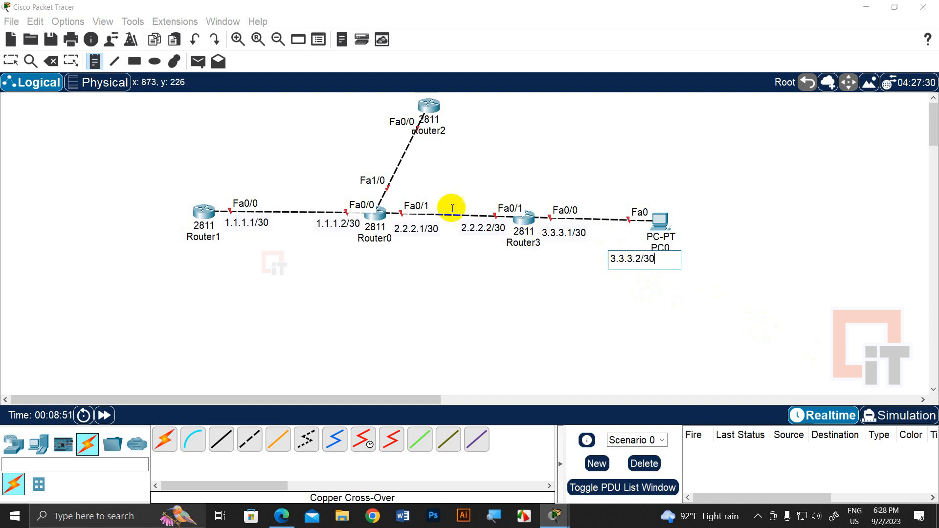
click(11, 61)
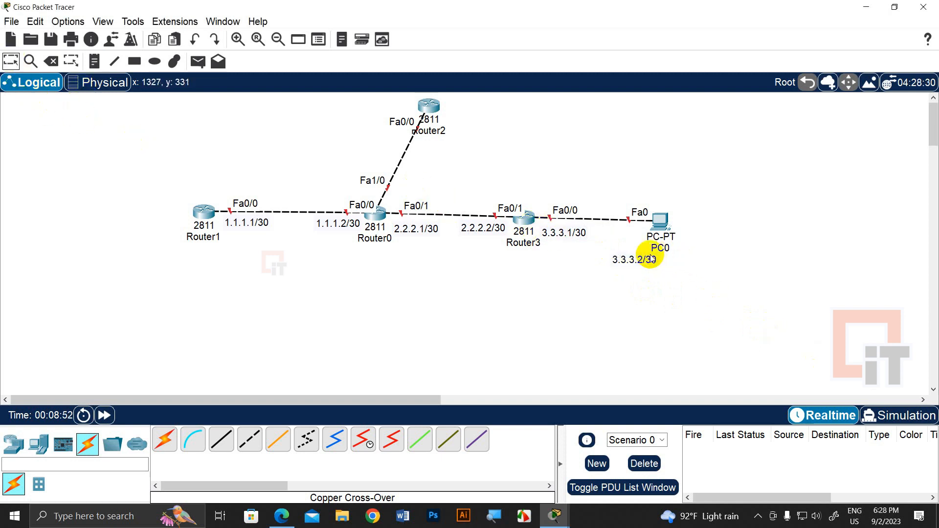
Move the 3.3.3.2/30 note up so it sits just below the Router3–PC0 link, beside PC0.
drag(635, 258, 622, 237)
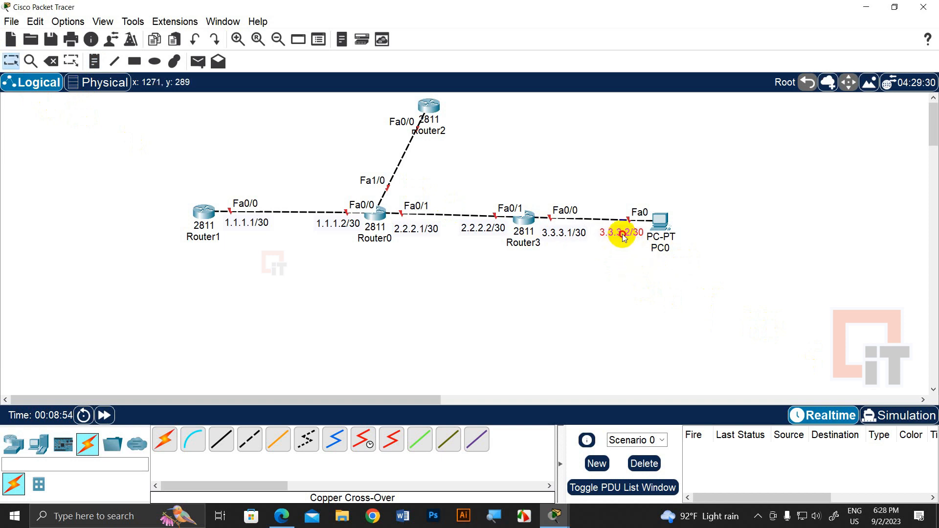
click(642, 283)
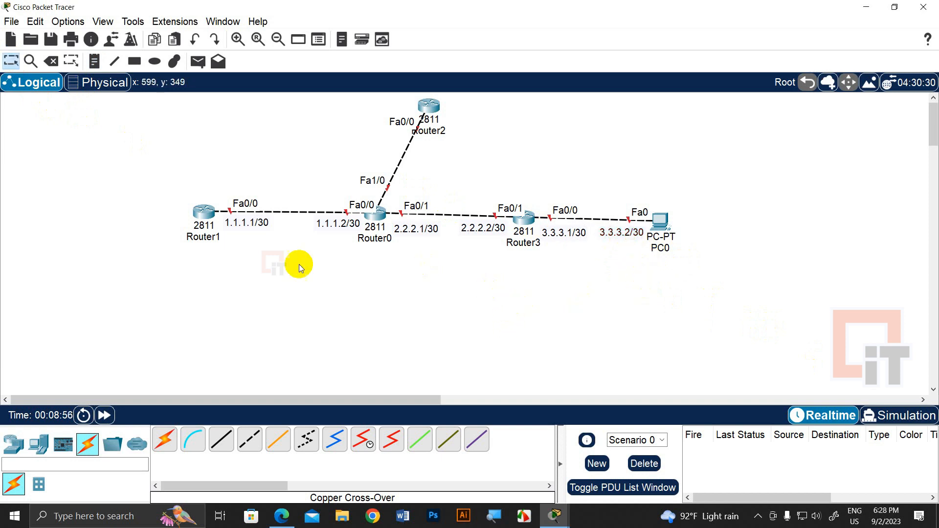
Label the Router0–Router2 link with the notes 4.4.4.1/30 at Router0, clear of the Fa0/1 label, and 4.4.4.2/30 below Router2.
click(96, 65)
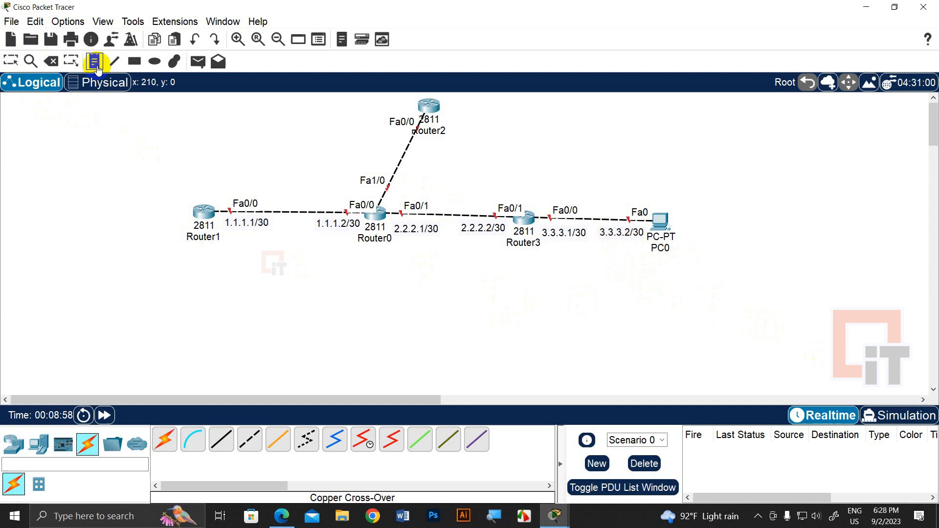
click(386, 193)
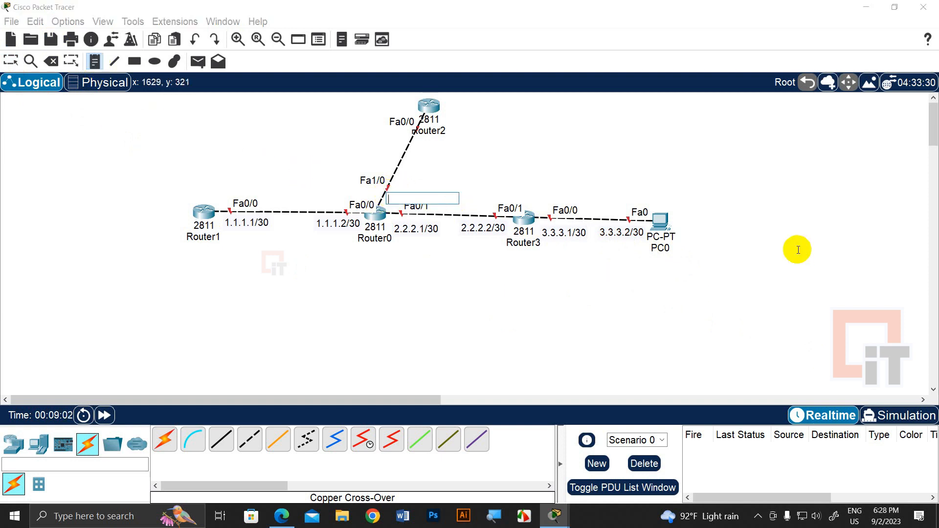
text(4.4.4.1/30)
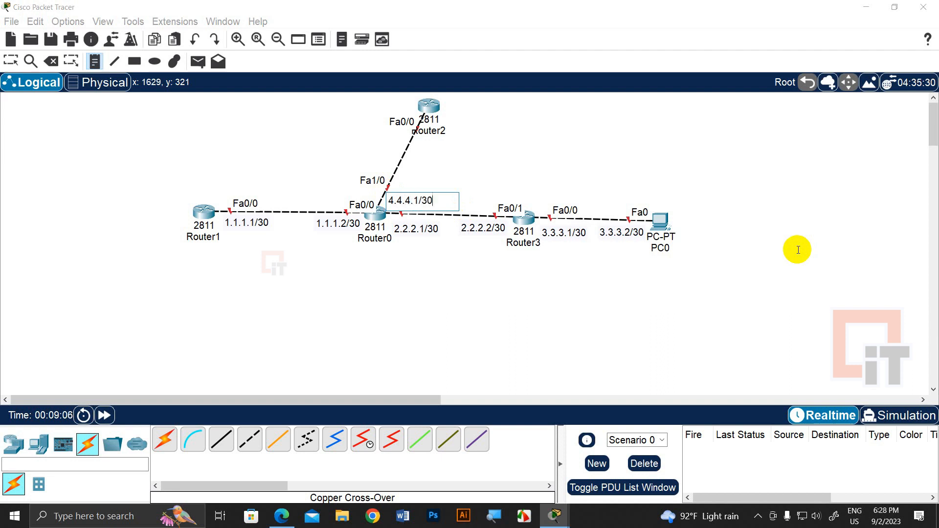
click(420, 138)
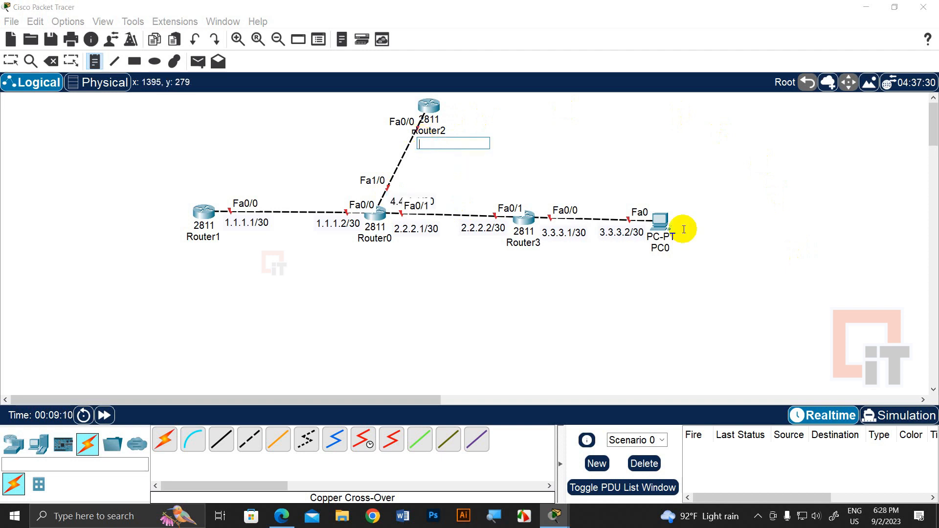
text(4.4.4.2/30)
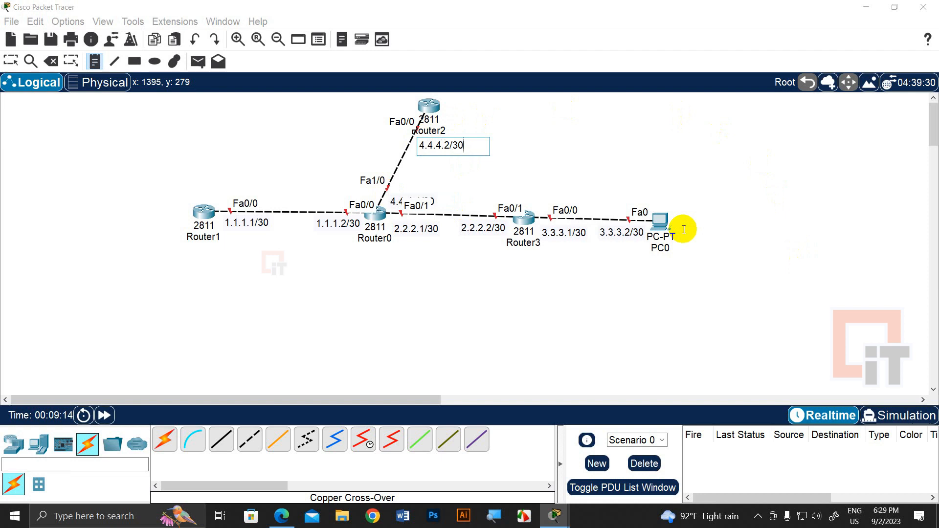
click(10, 62)
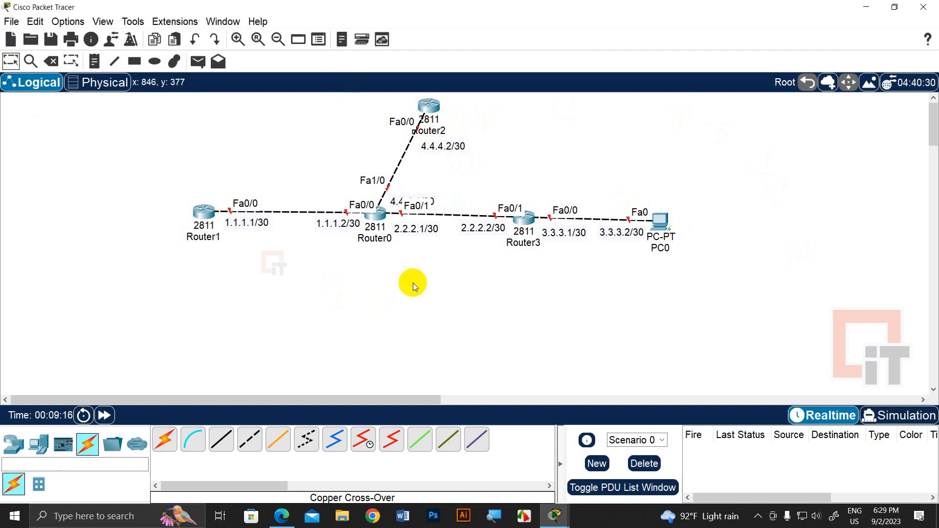
mouse_move(393, 202)
mouse_down()
mouse_move(389, 192)
mouse_move(400, 192)
mouse_up()
click(512, 178)
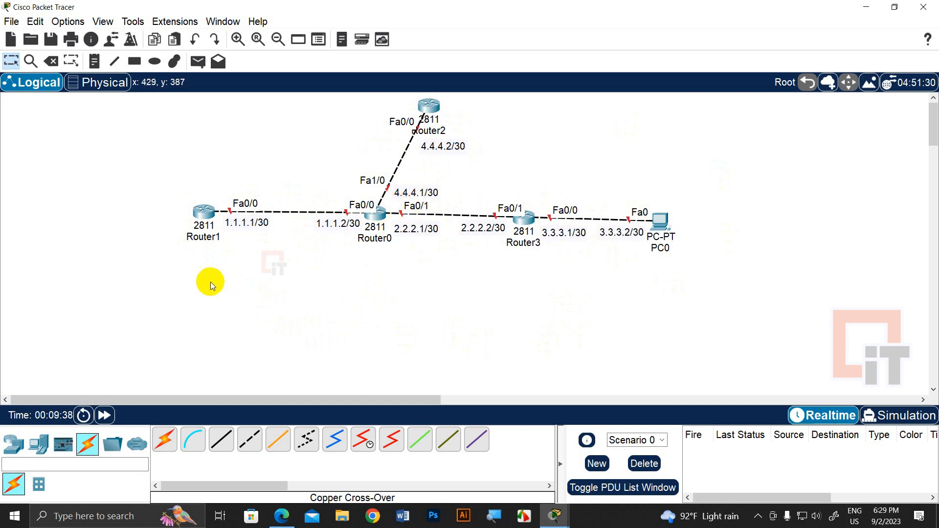
Open Router1's command line beside the topology and skip the initial configuration dialog to reach the Router> prompt.
click(201, 219)
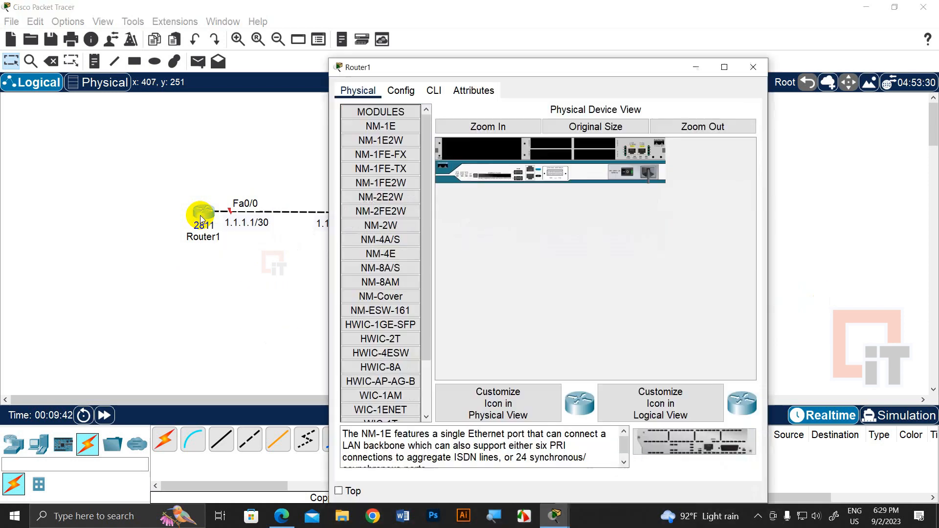
drag(401, 65, 558, 69)
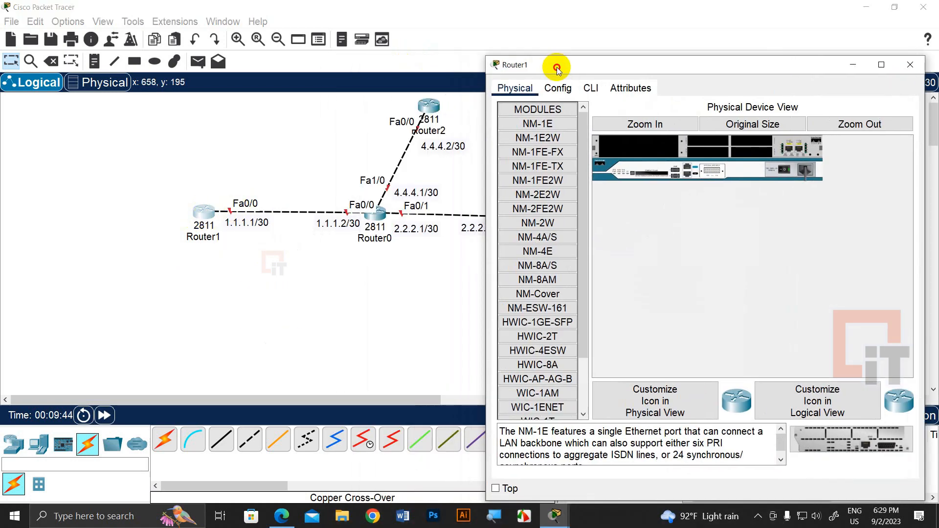
click(591, 88)
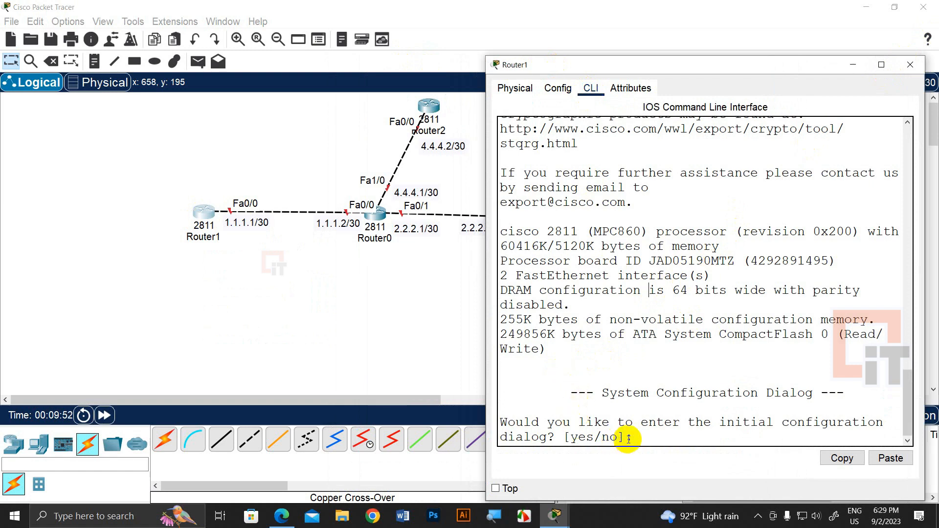
key(Return)
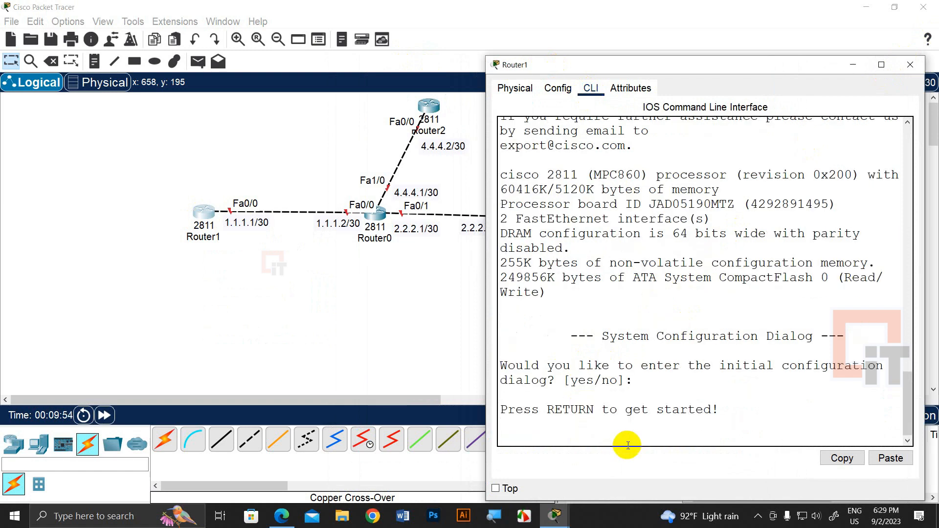
key(Return)
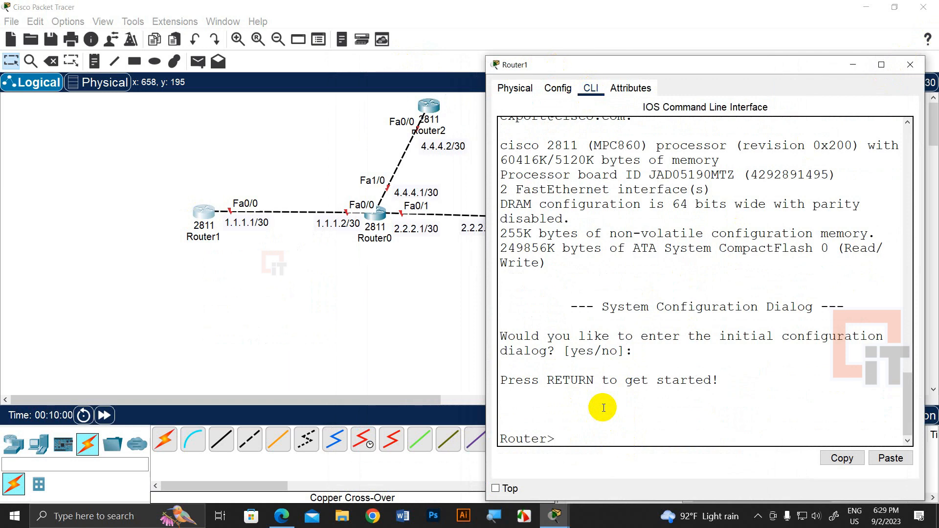
Highlight the > sign of Router1's prompt and write "user exec mode" on a new prompt line to name the mode.
drag(542, 442, 560, 439)
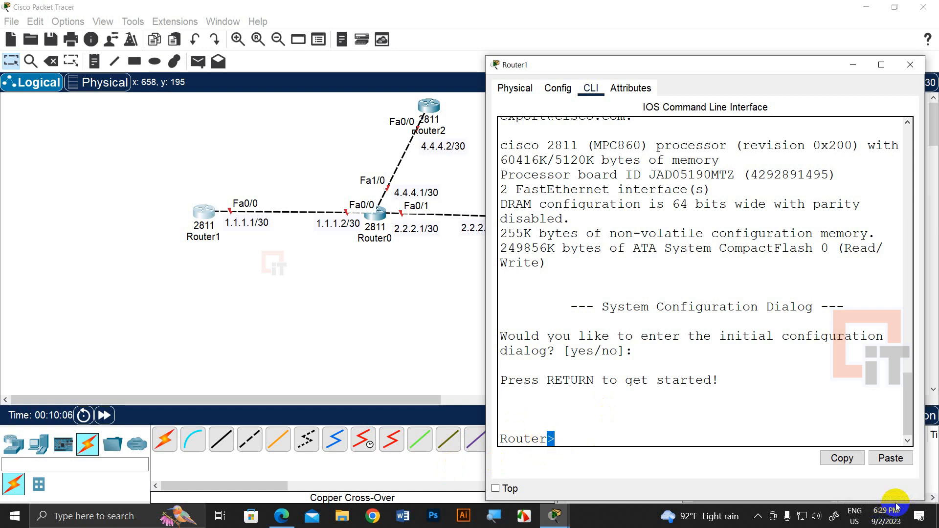
key(Return)
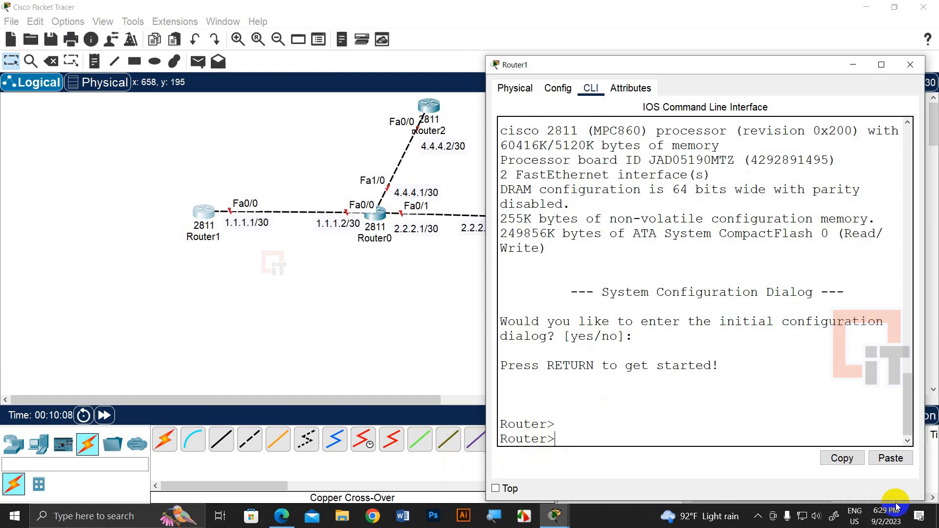
text(user exec mode)
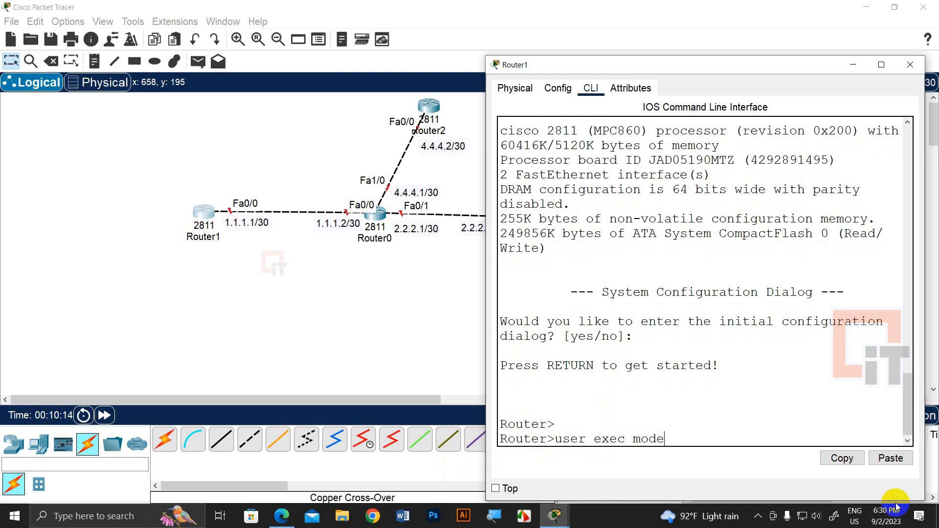